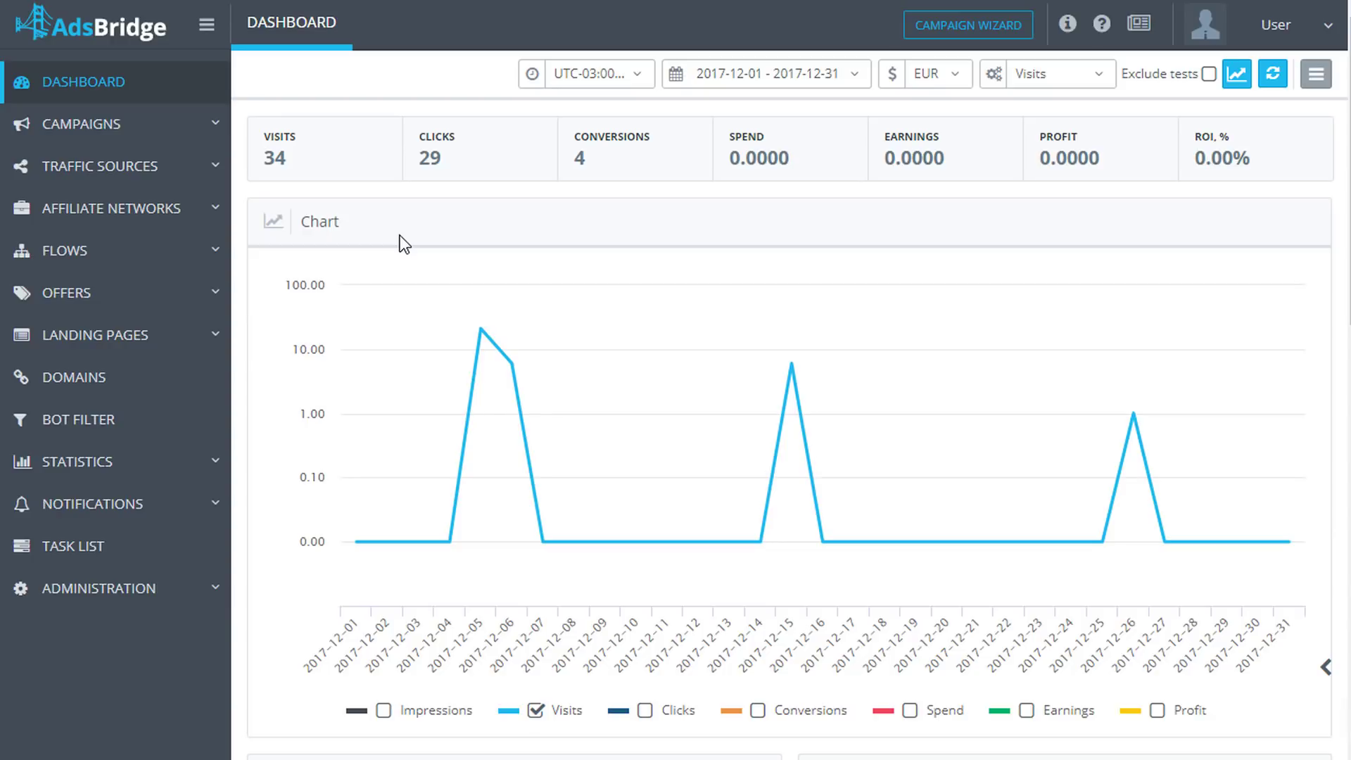
# - Create a new campaign named 'Campaign Test 1'
pyautogui.click(135, 139)
pyautogui.click(130, 162)
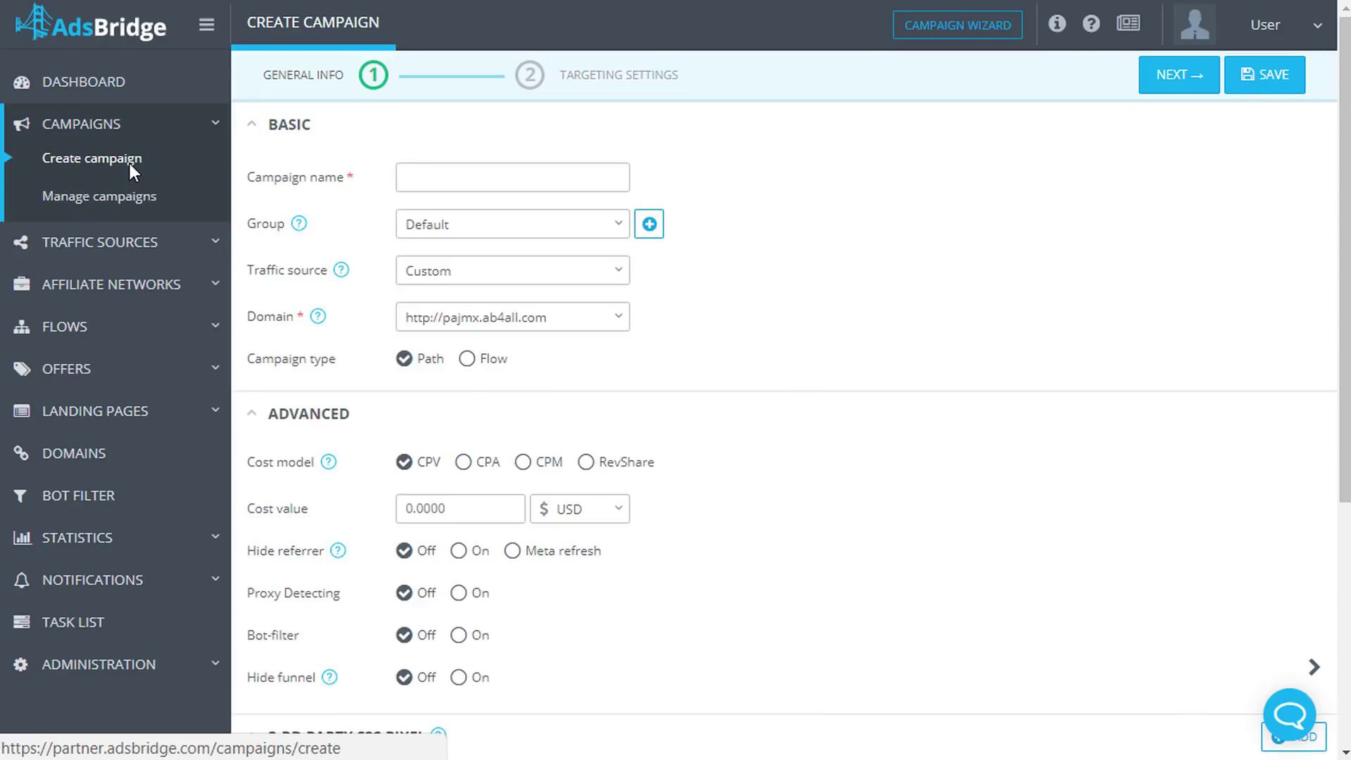
pyautogui.click(448, 173)
pyautogui.write('Campaign Test 1')
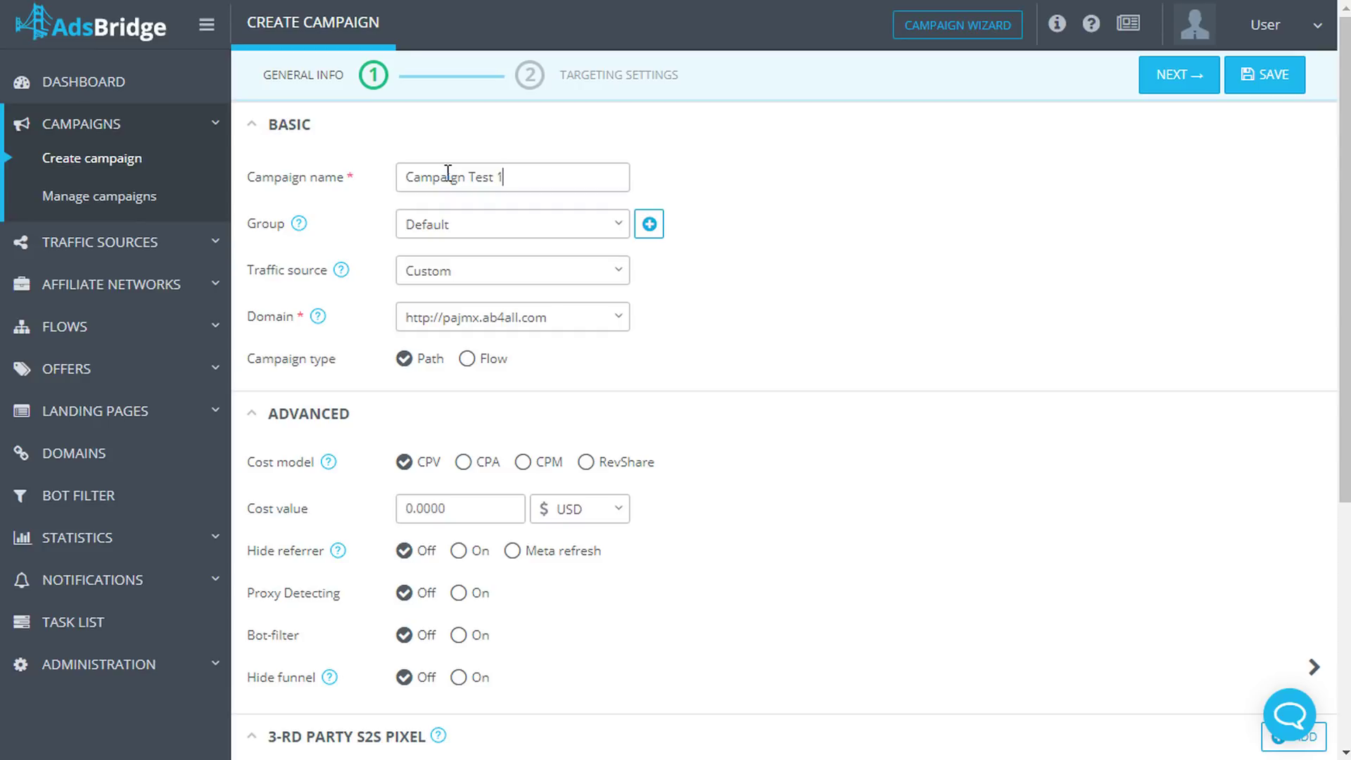
# - Put the campaign in group 2 and set PropellerAds as its traffic source
pyautogui.click(436, 229)
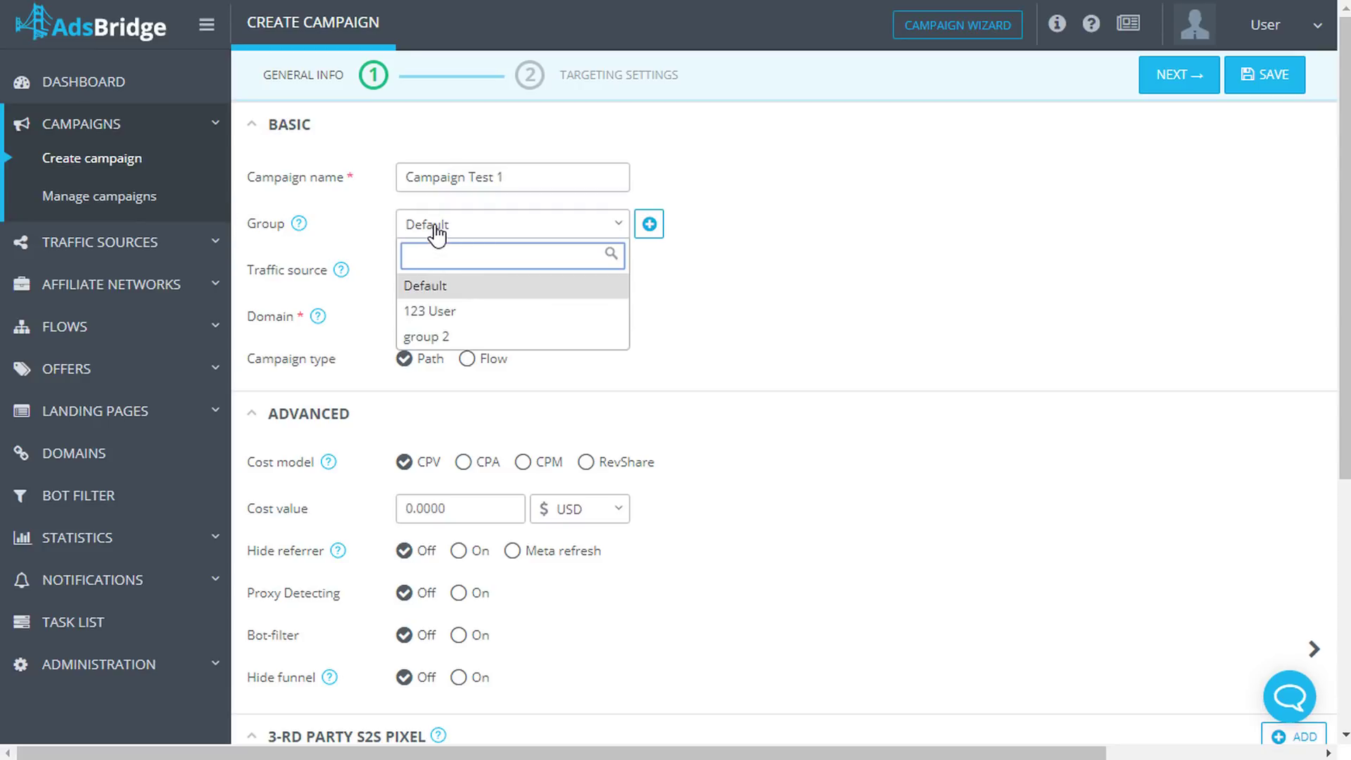
pyautogui.click(445, 335)
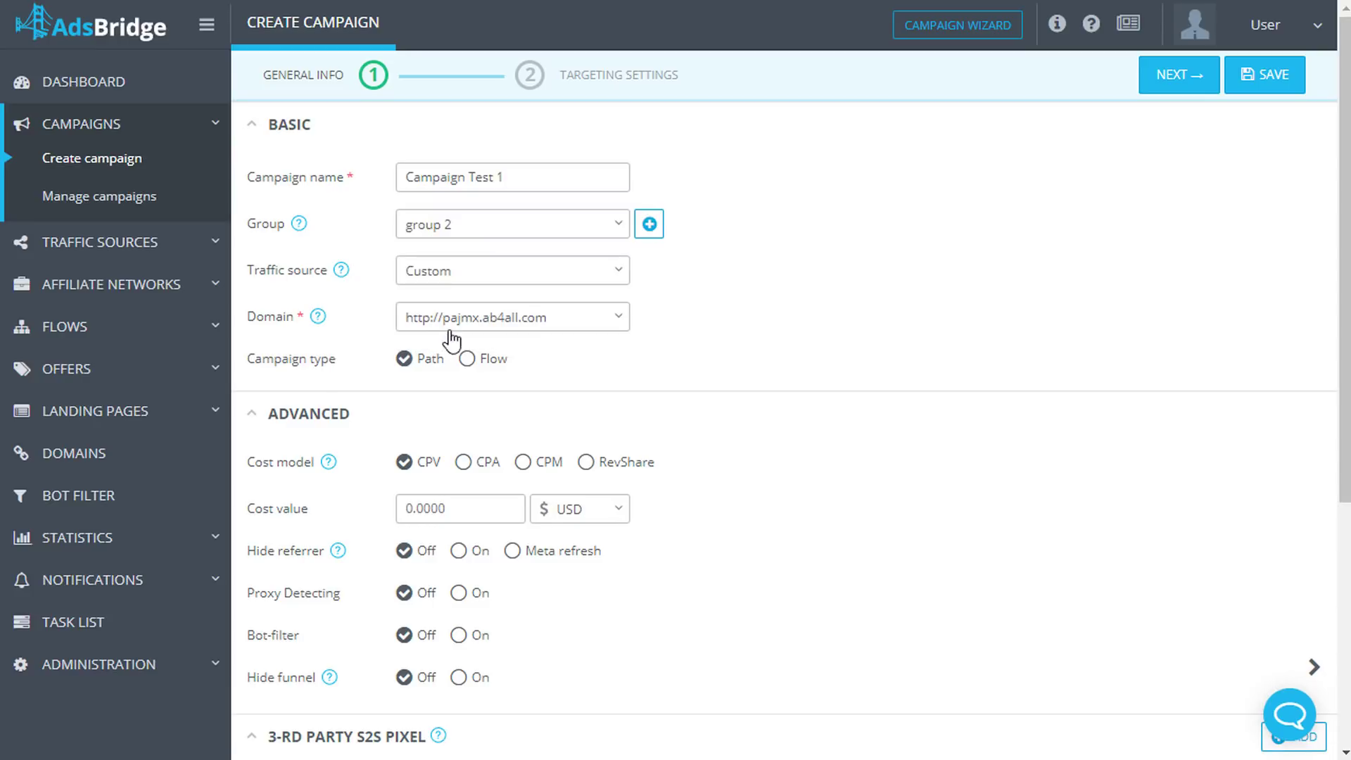
pyautogui.click(648, 226)
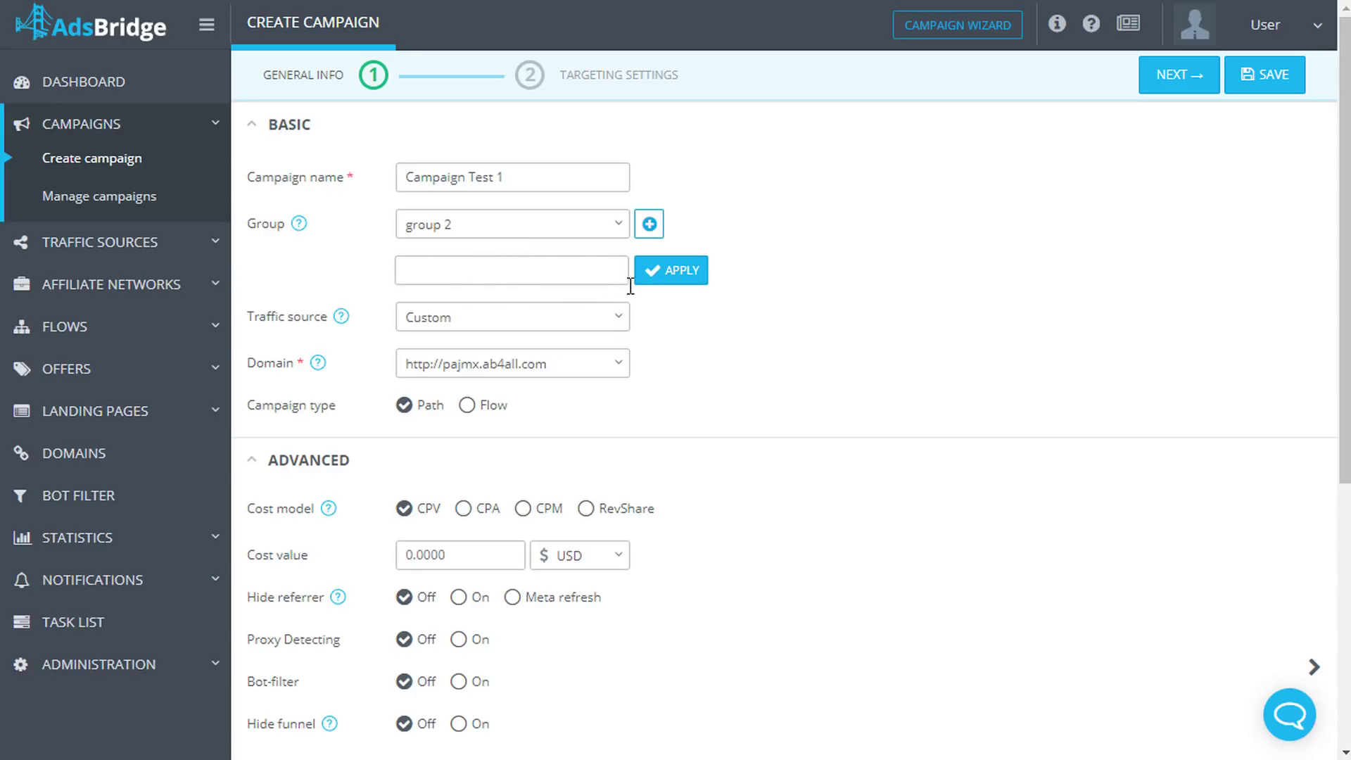
pyautogui.click(708, 214)
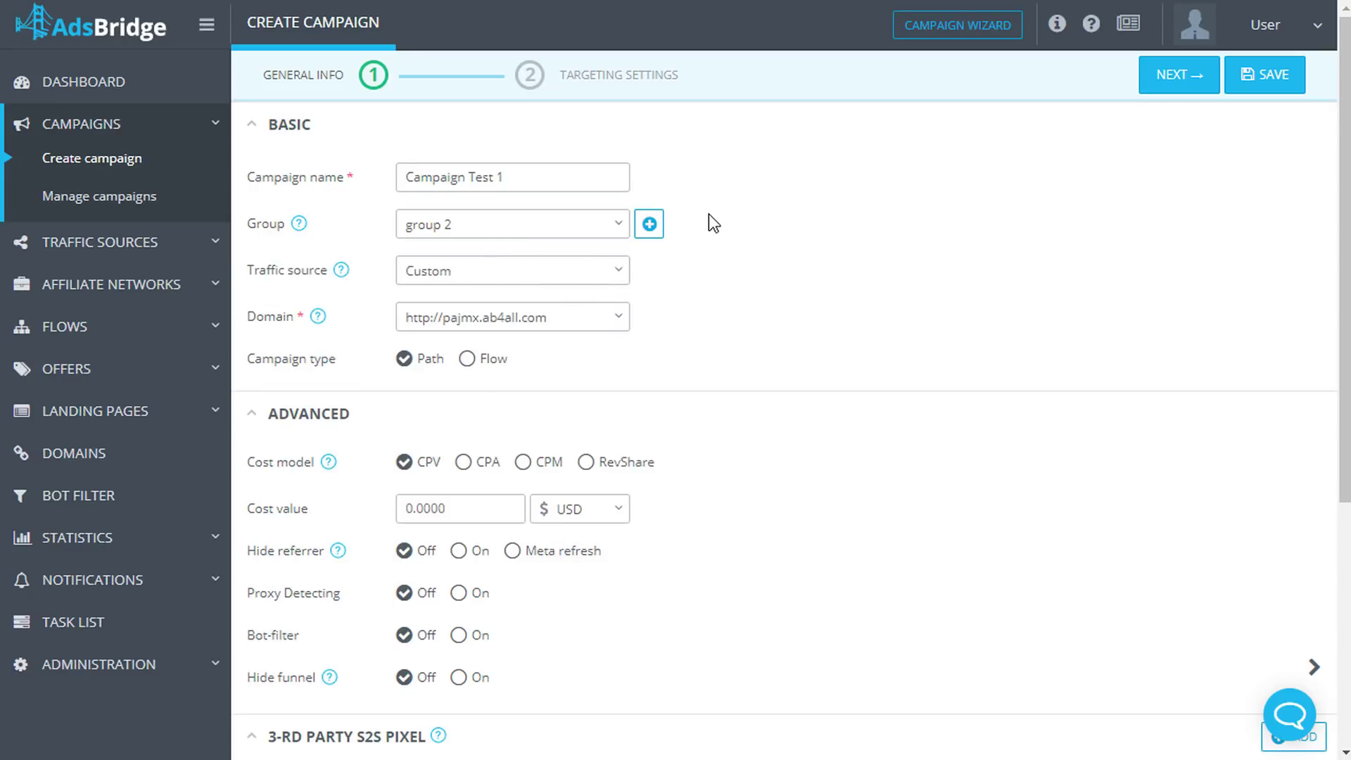
pyautogui.click(451, 282)
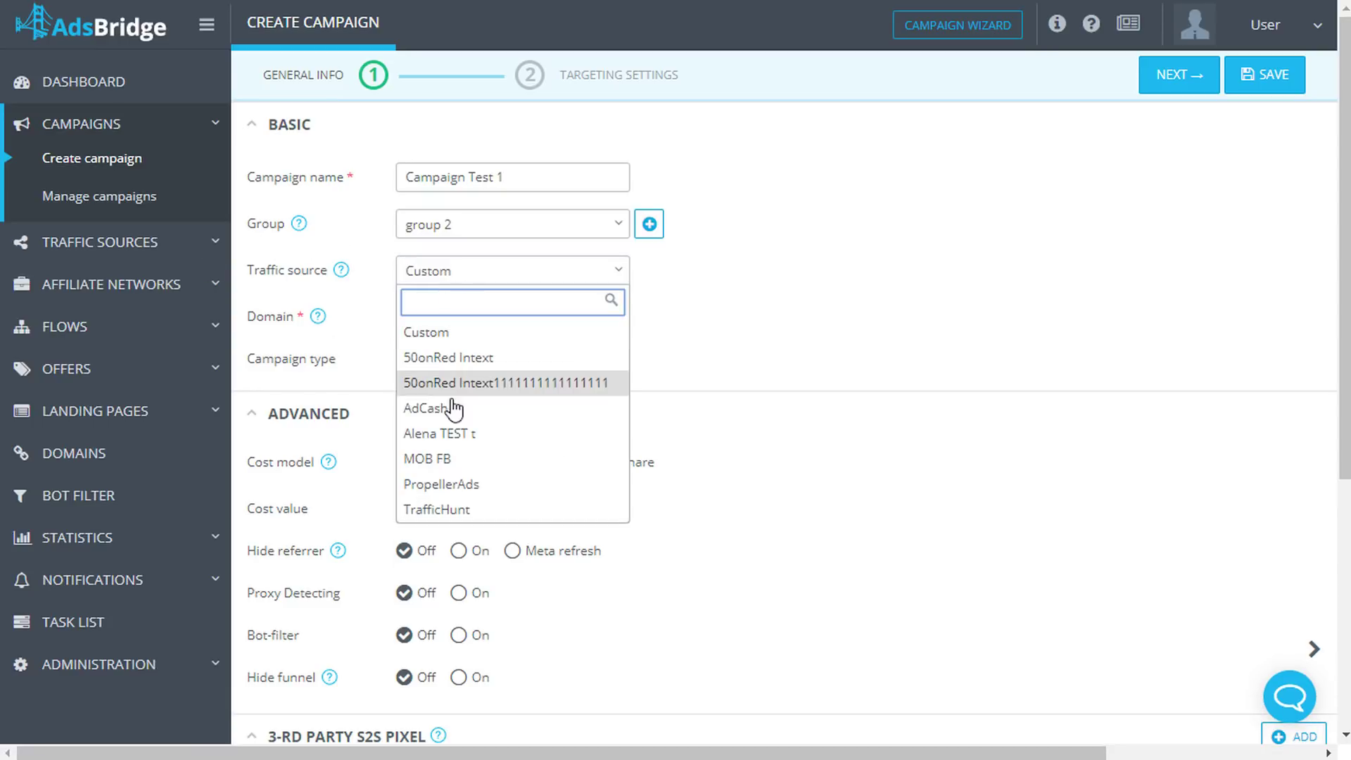
pyautogui.click(448, 485)
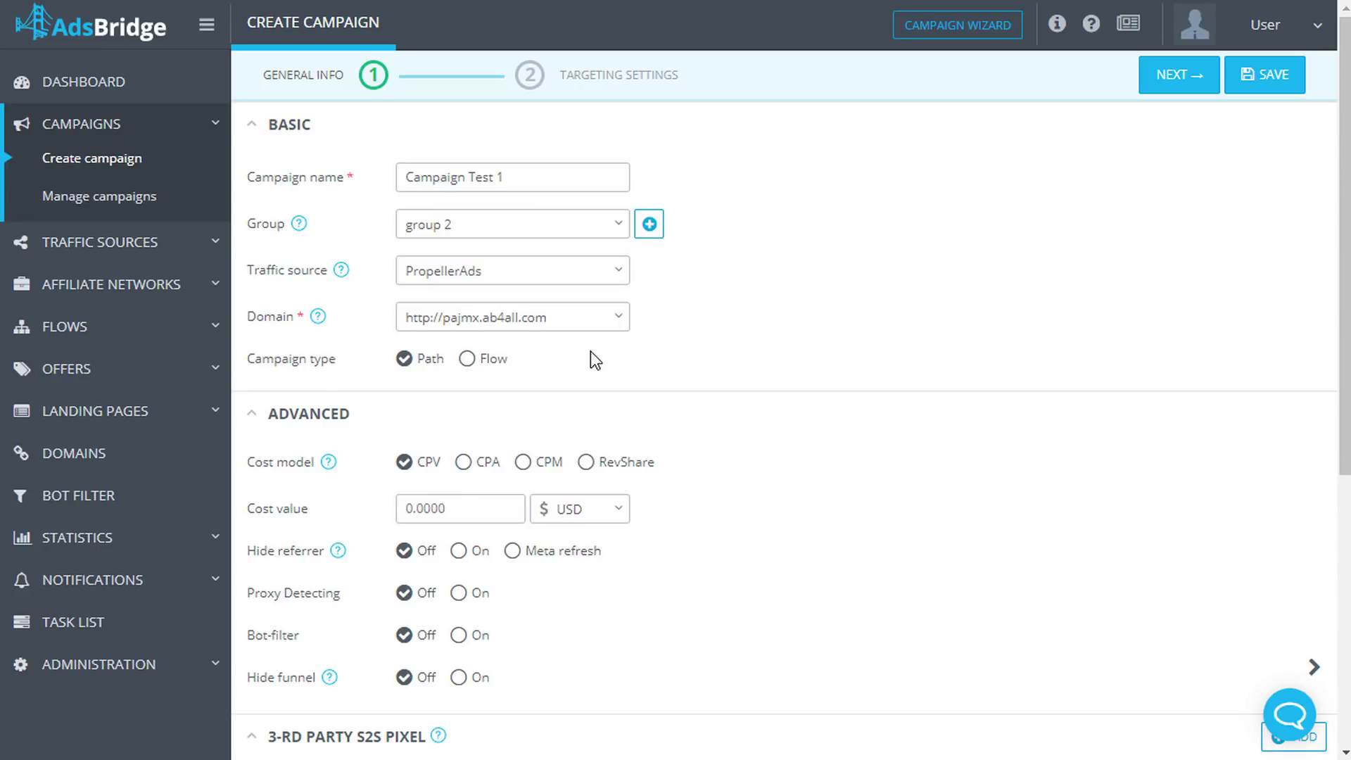
# - Expand the Campaign Tokens section to reveal the tracking ID and token fields
pyautogui.scroll(-6, 590, 352)
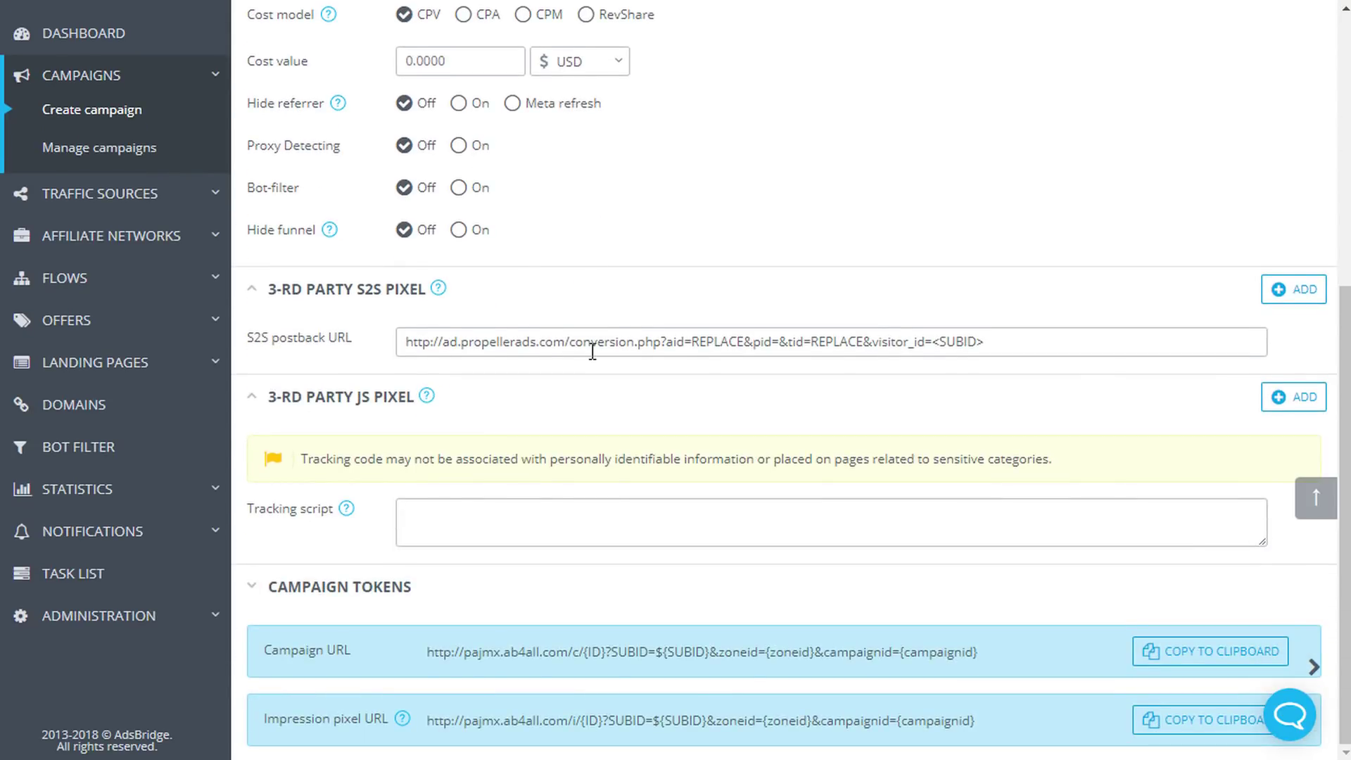
pyautogui.click(252, 590)
pyautogui.scroll(-4, 476, 641)
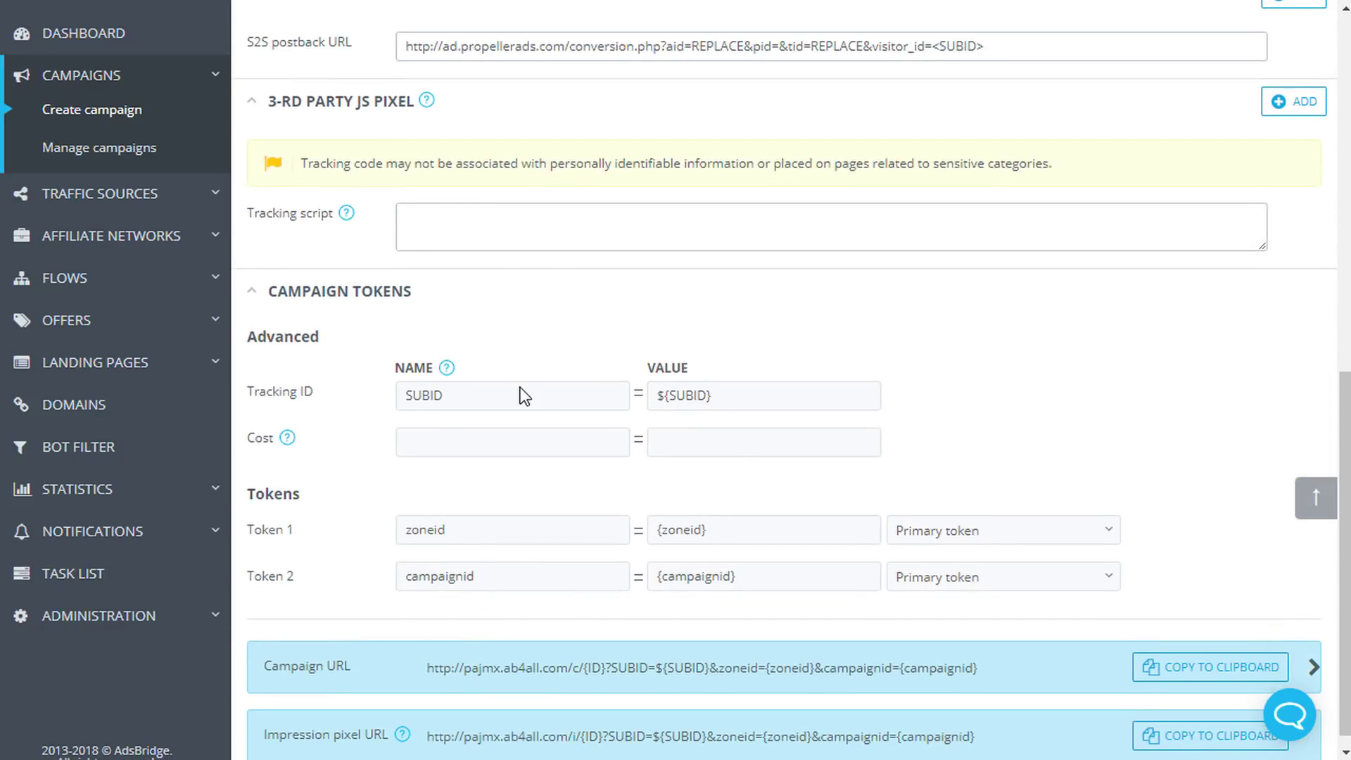
pyautogui.scroll(3, 521, 388)
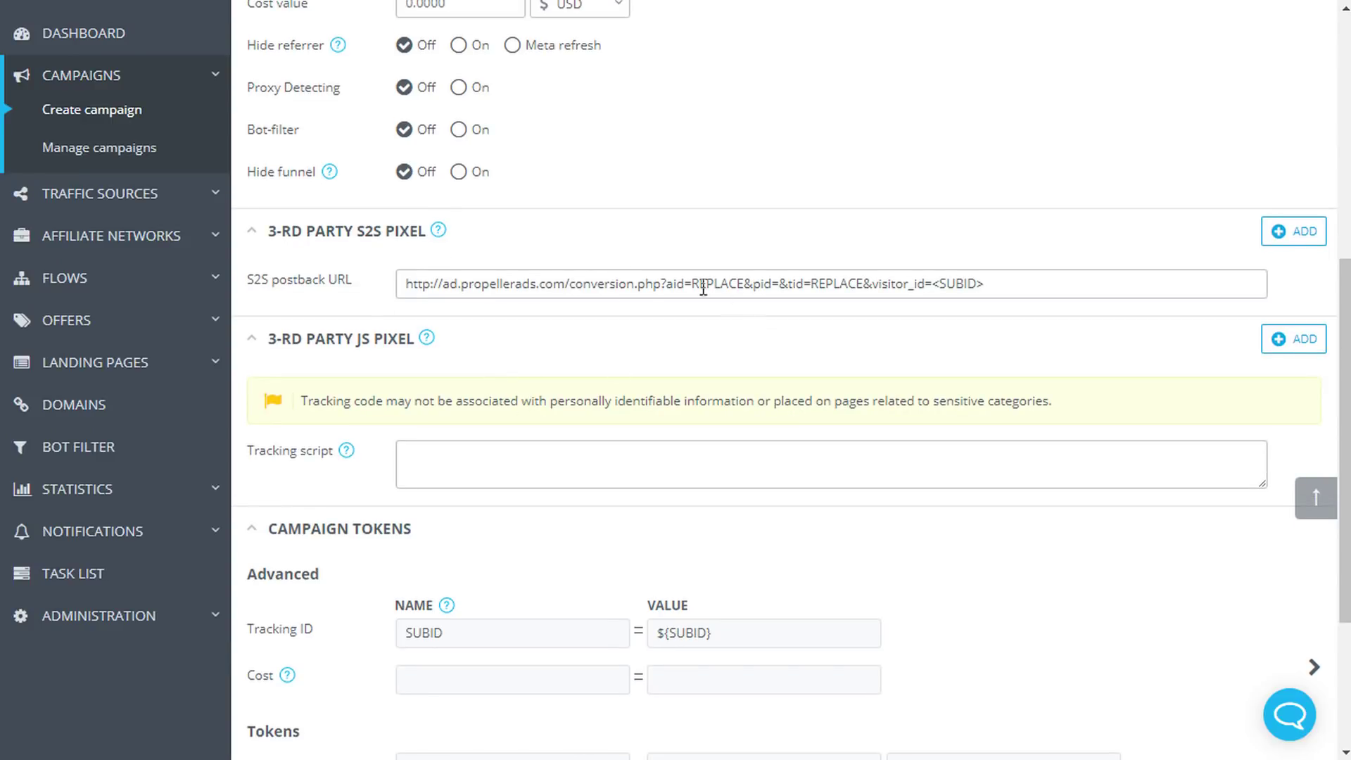
pyautogui.scroll(5, 575, 224)
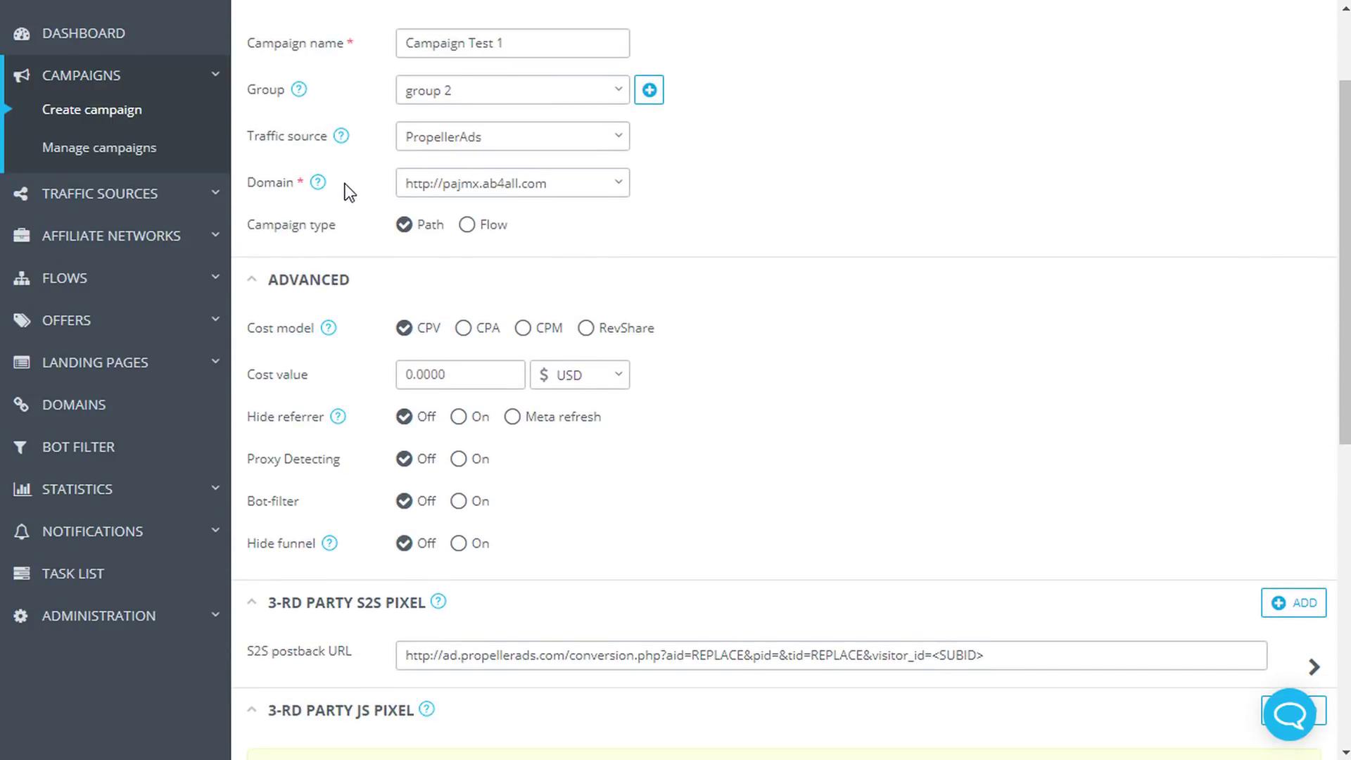
pyautogui.click(450, 194)
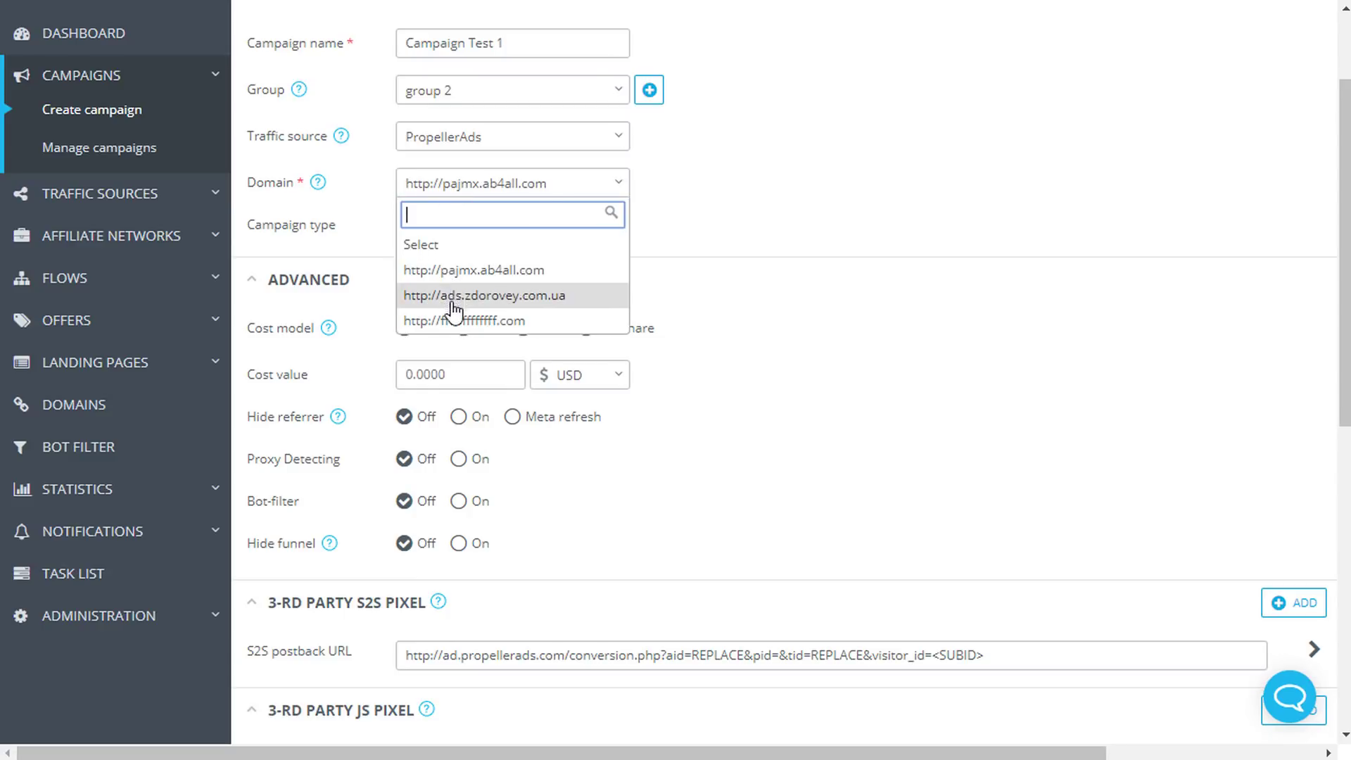
pyautogui.click(449, 200)
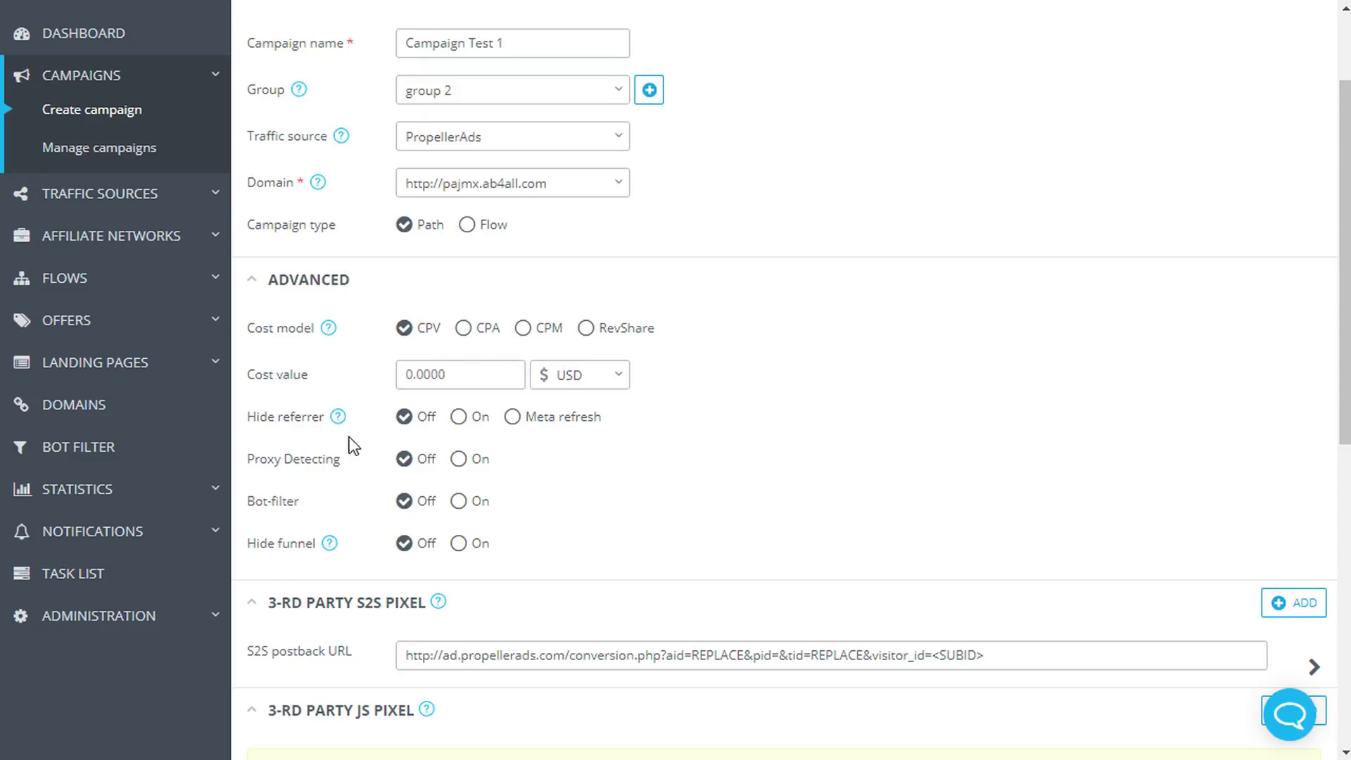
# - Switch Proxy Detecting and Bot-filter On, leaving Hide referrer and Hide funnel Off
pyautogui.click(459, 416)
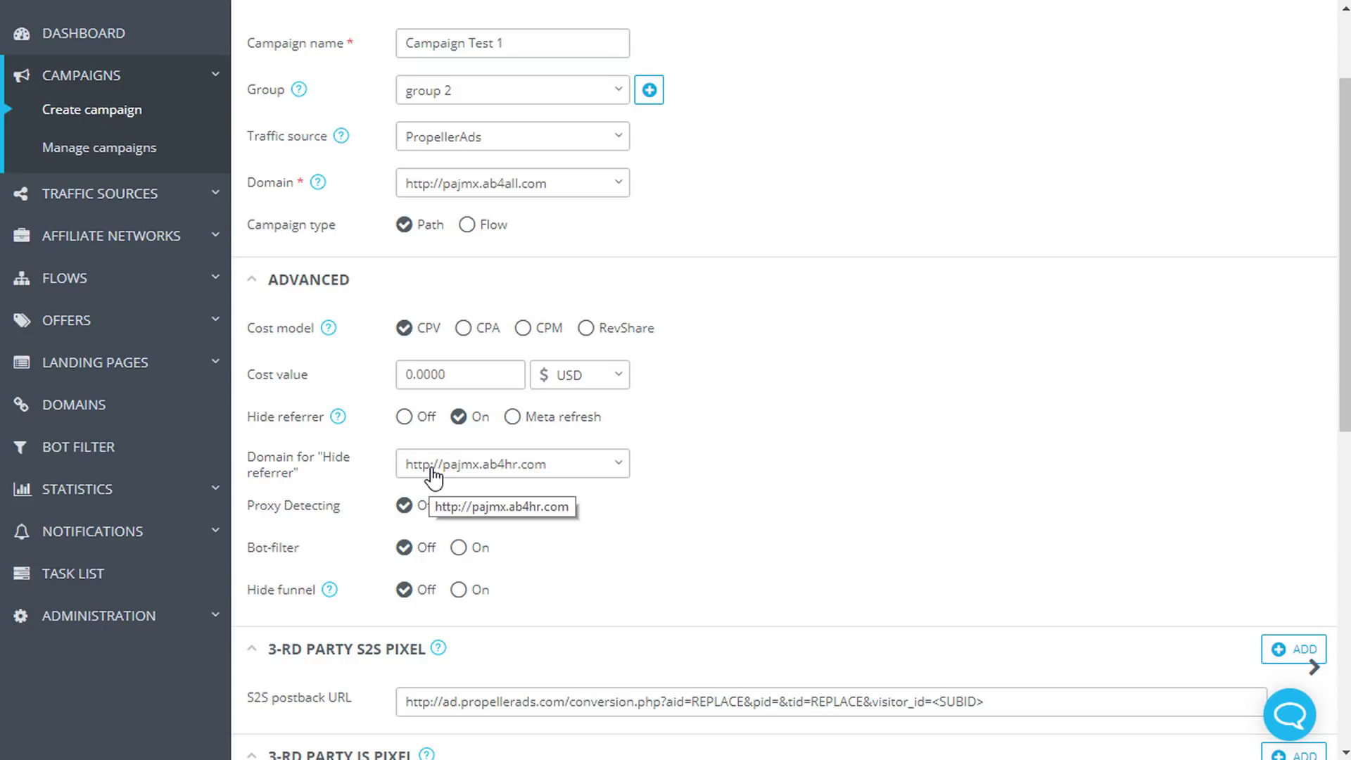
pyautogui.click(405, 420)
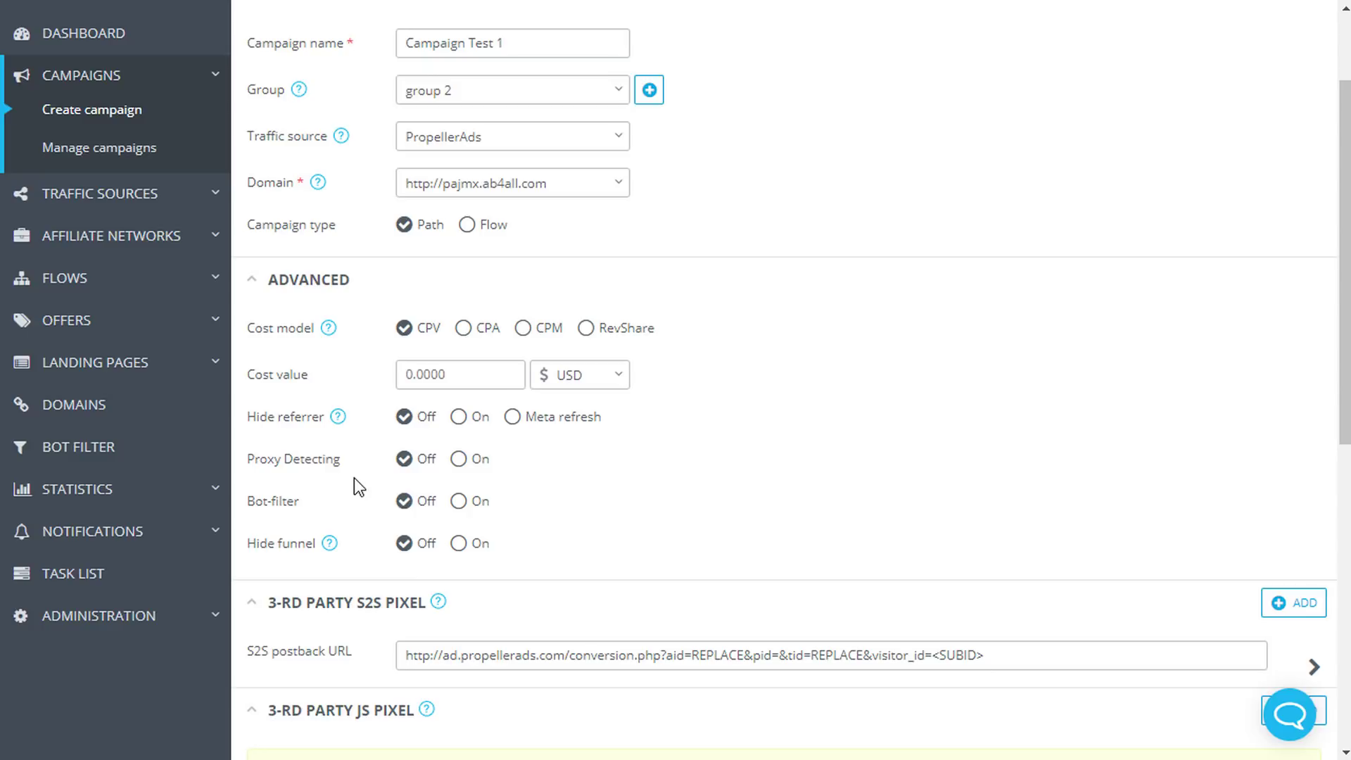
pyautogui.click(461, 462)
pyautogui.click(462, 503)
pyautogui.click(457, 548)
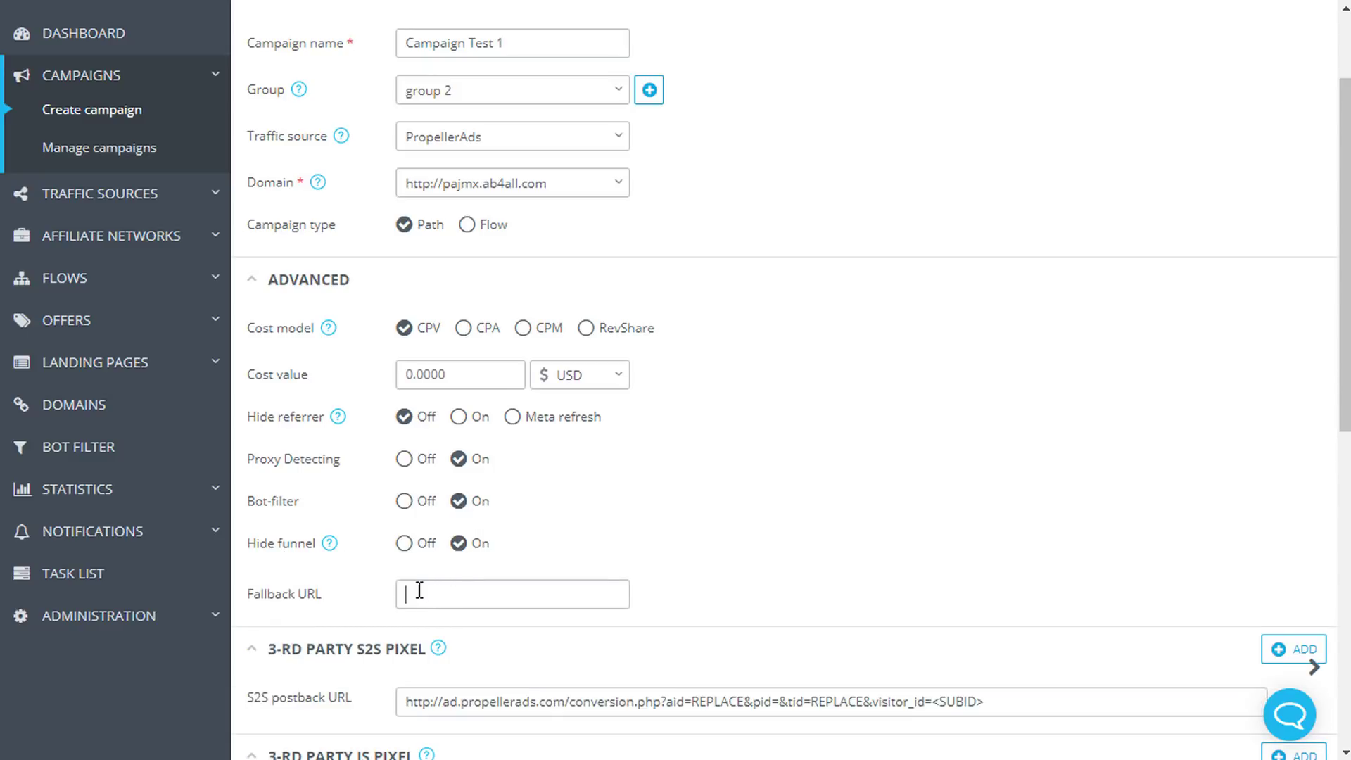
pyautogui.click(403, 549)
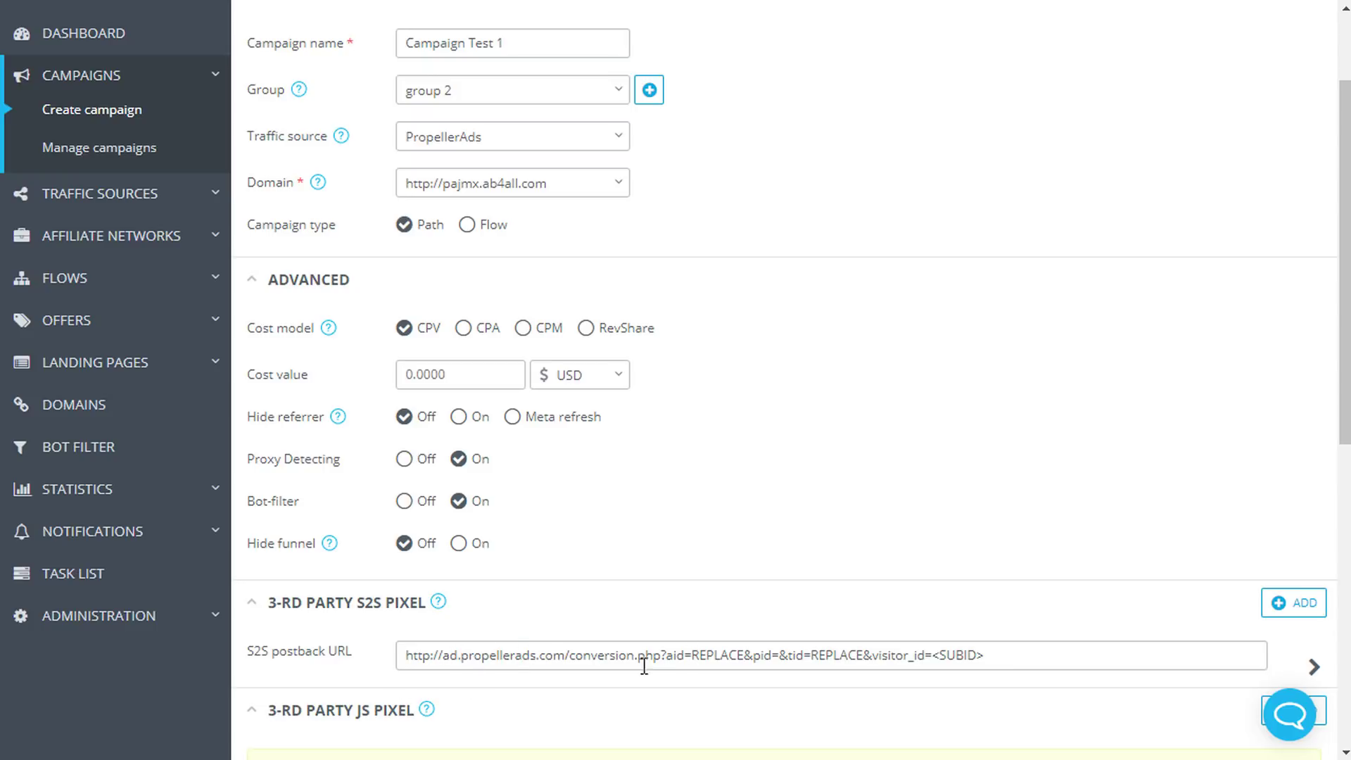
pyautogui.scroll(-3, 614, 657)
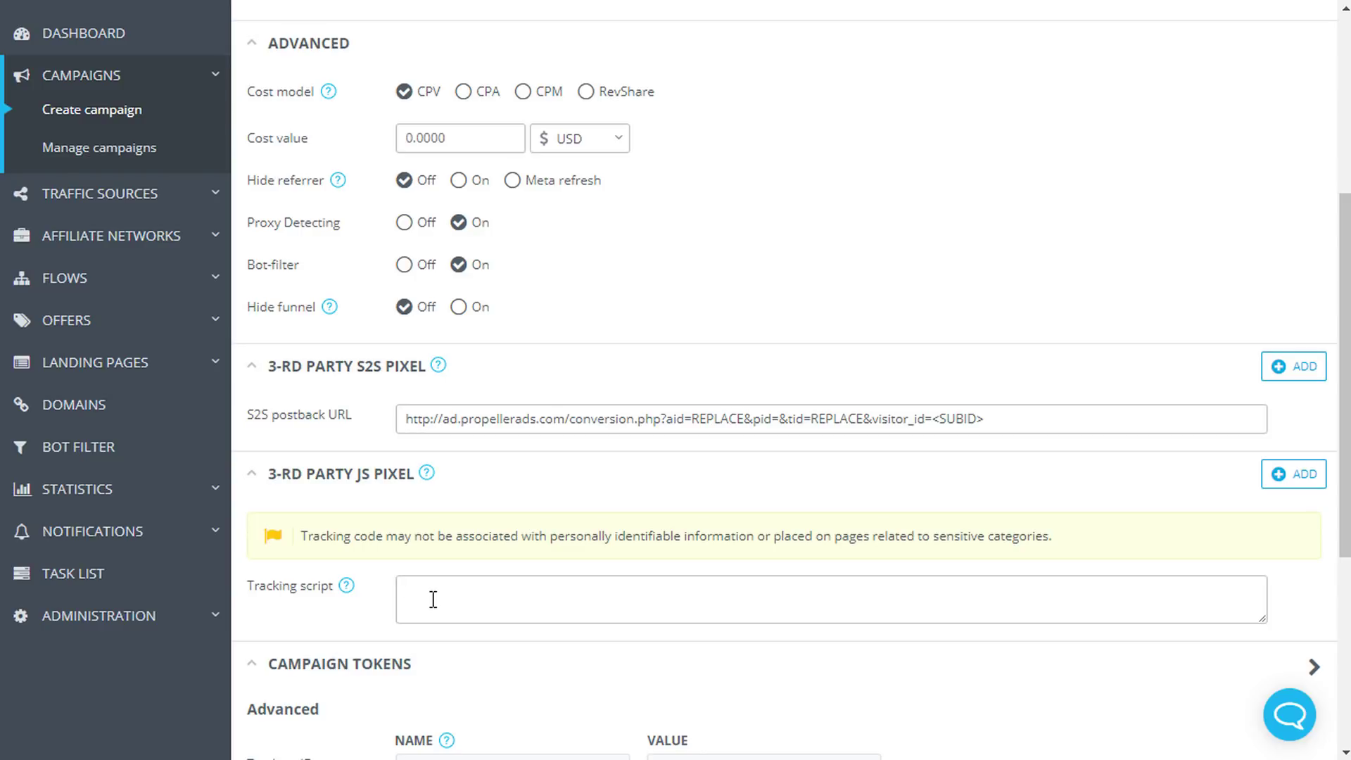
pyautogui.click(433, 600)
pyautogui.scroll(-4, 434, 600)
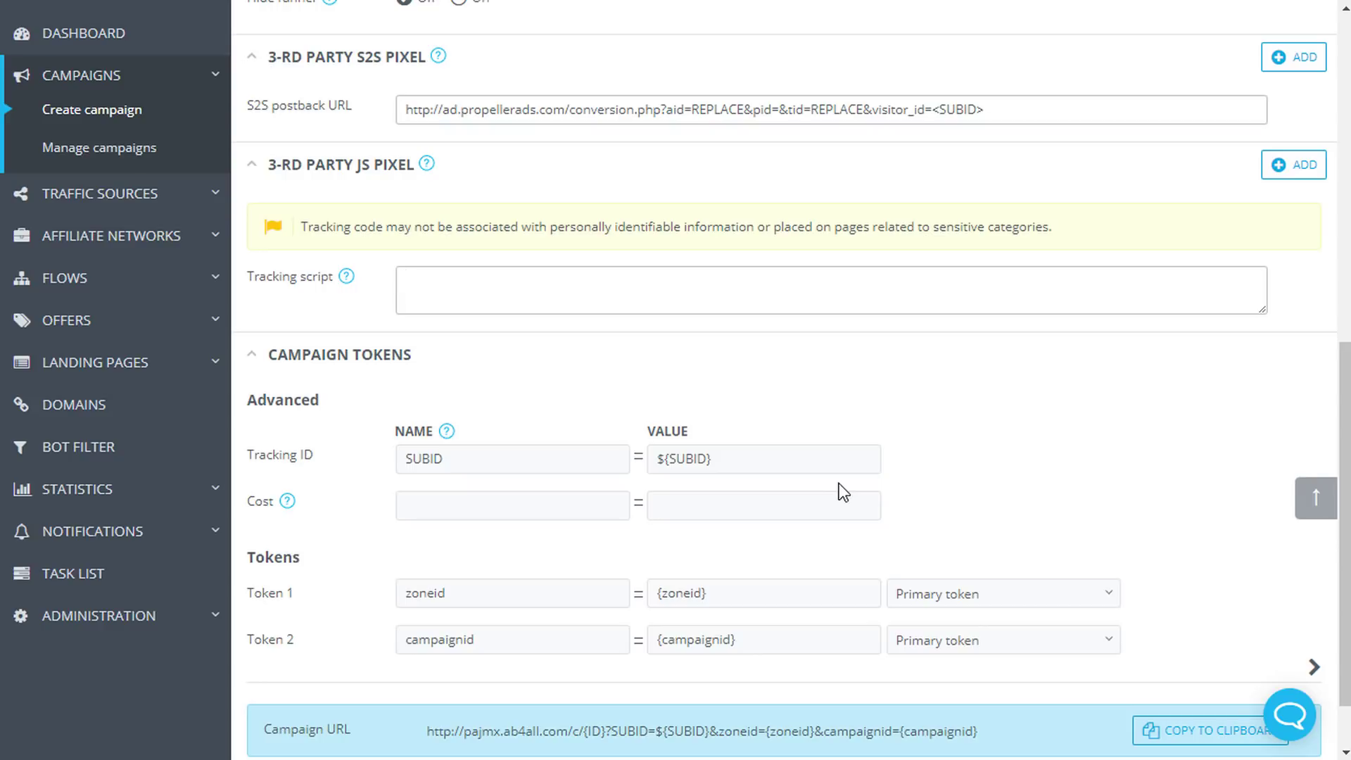
# - Save Campaign Test 1's general info and token settings
pyautogui.scroll(-1, 843, 491)
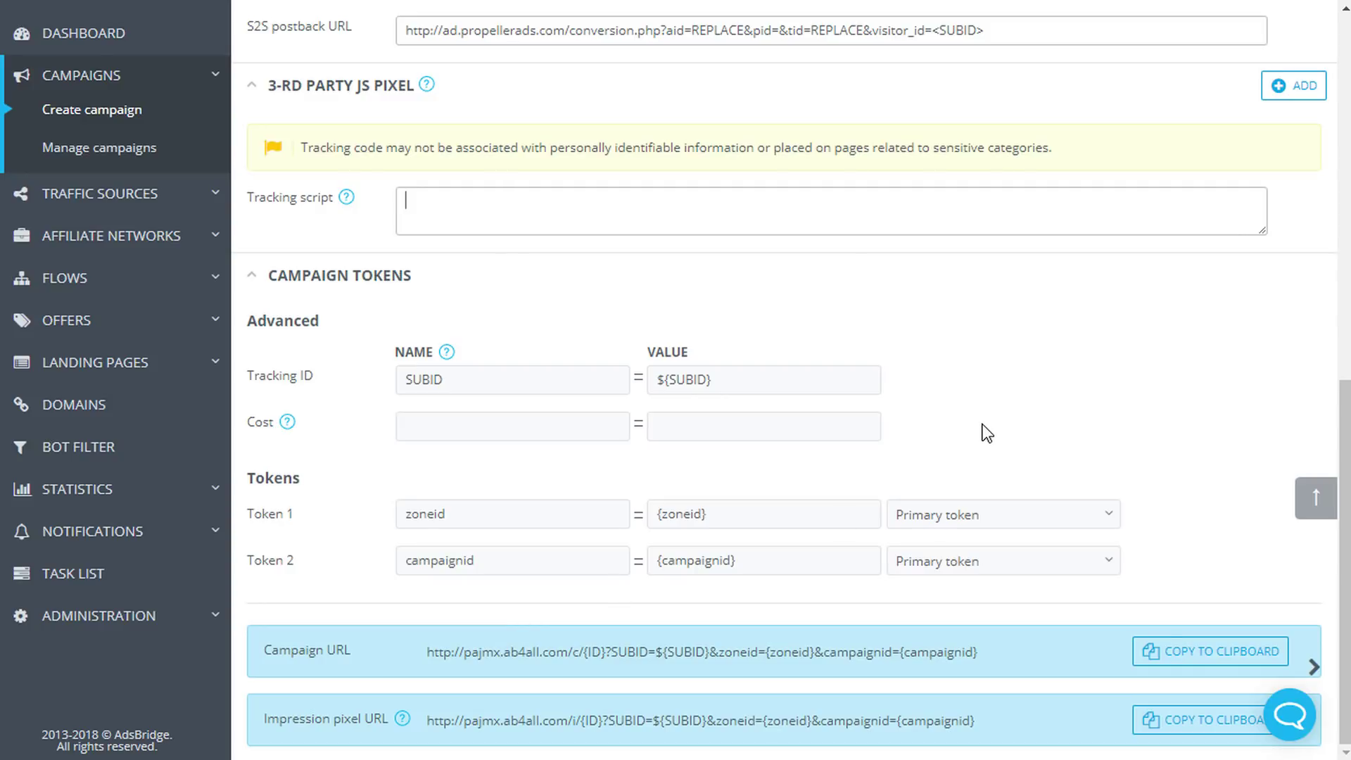
pyautogui.scroll(10, 986, 426)
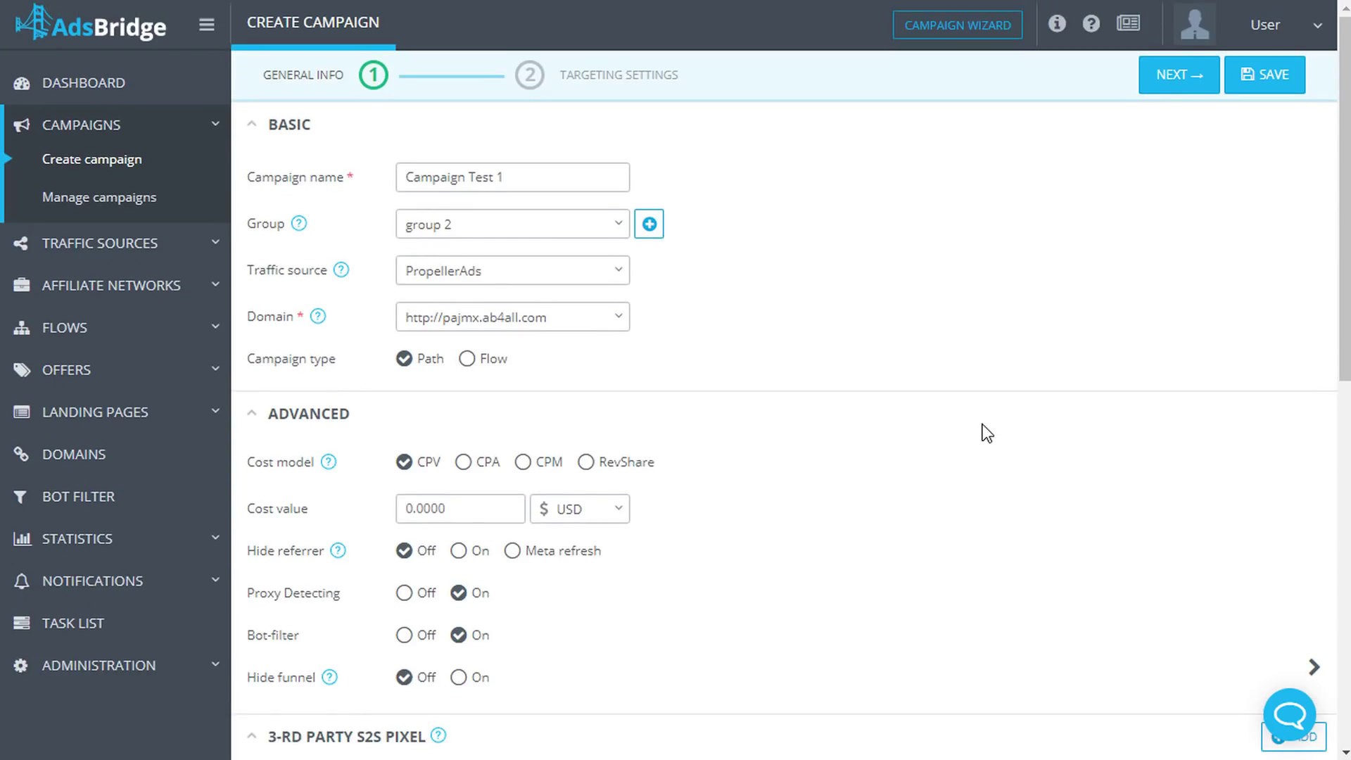
pyautogui.click(1284, 99)
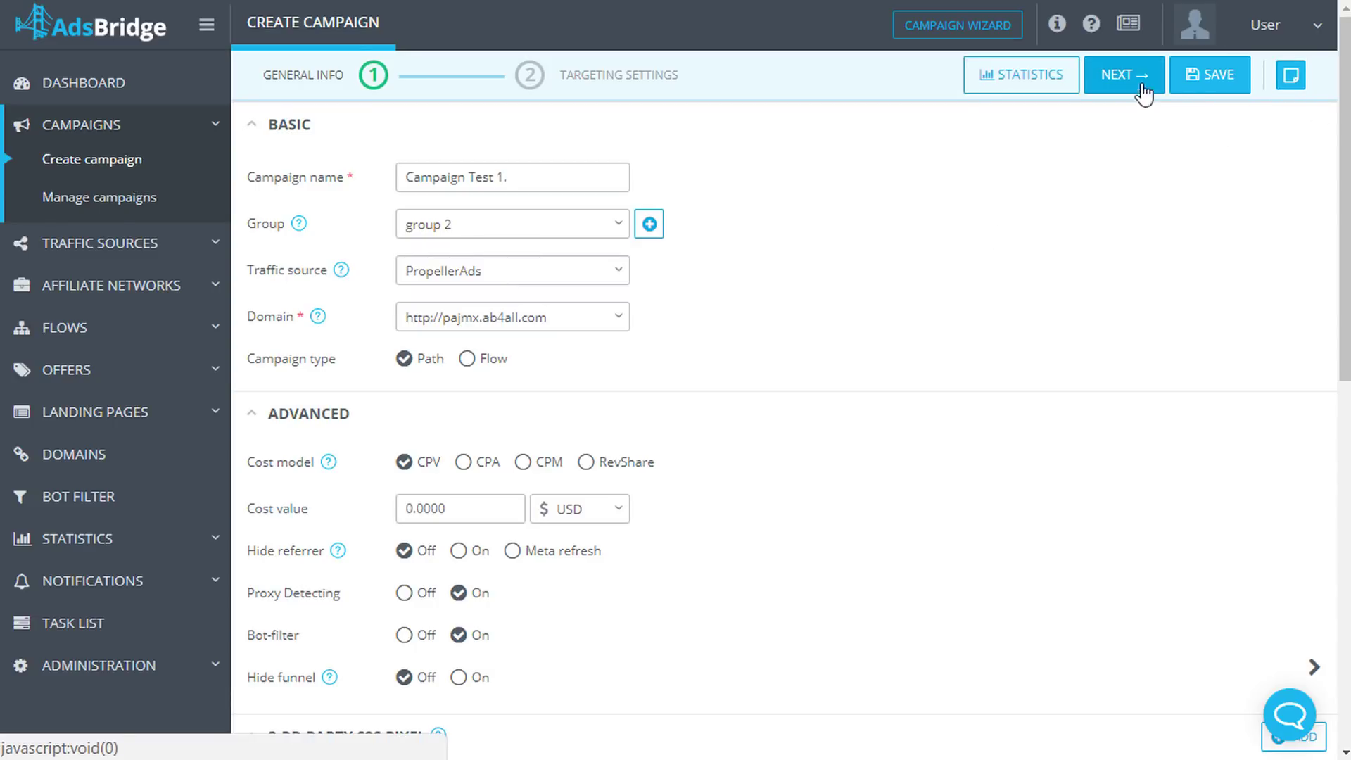
# - Go to the Targeting Settings step and review the Default and Proxy rules
pyautogui.click(1122, 78)
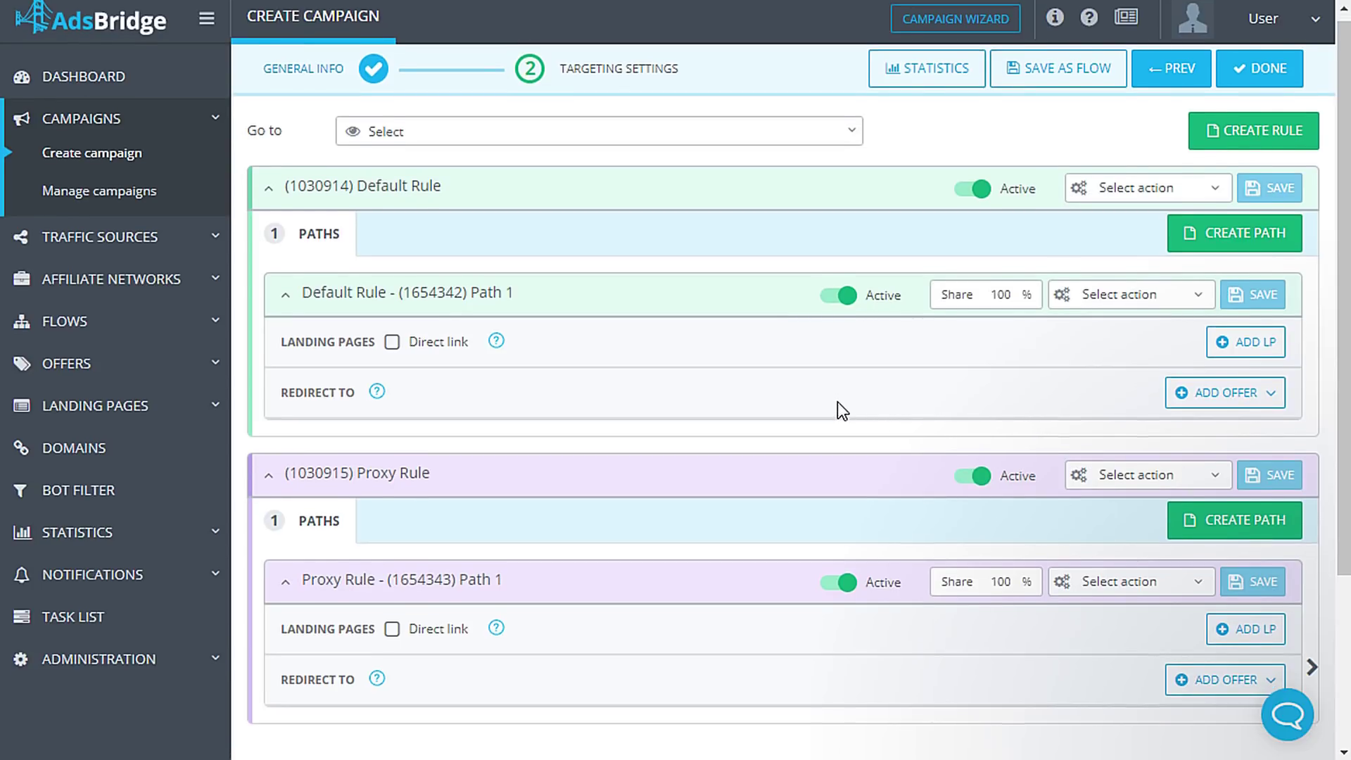
pyautogui.scroll(-3, 837, 406)
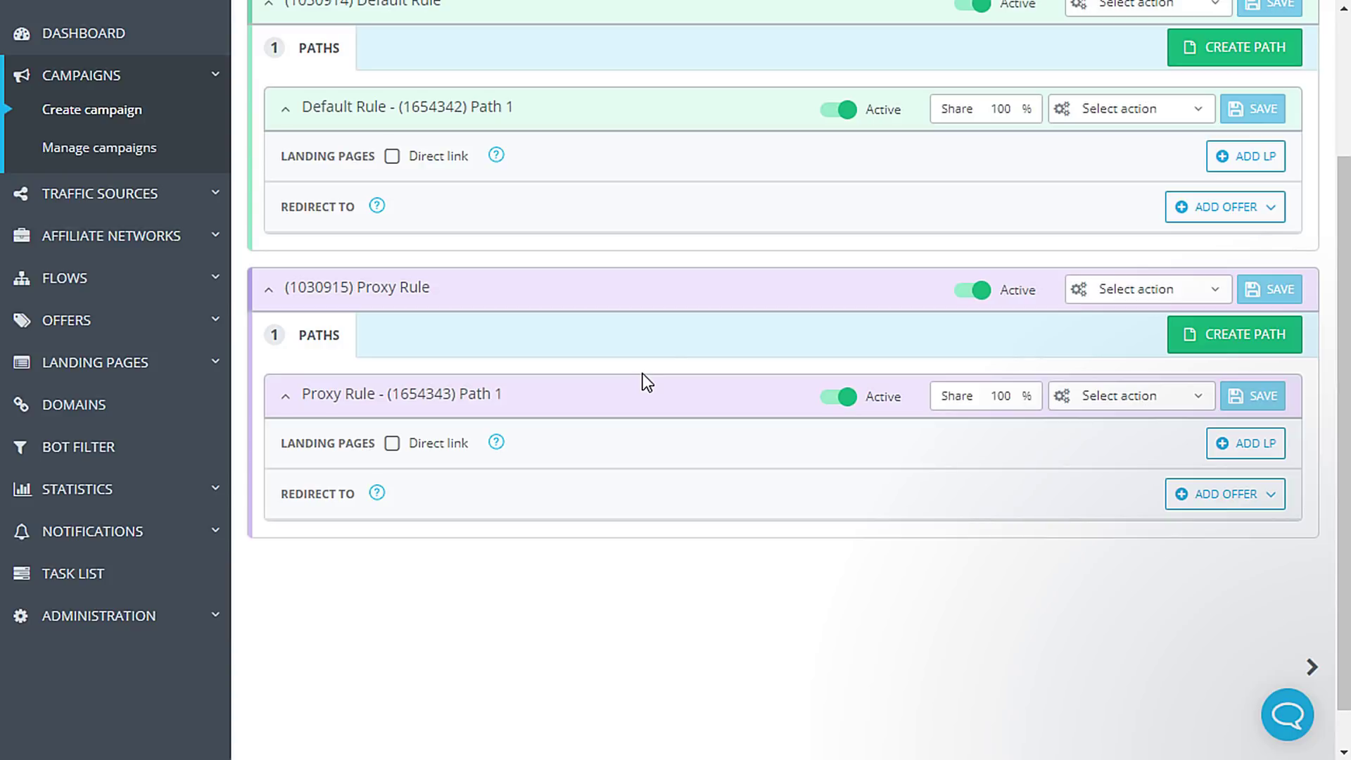
pyautogui.scroll(3, 646, 381)
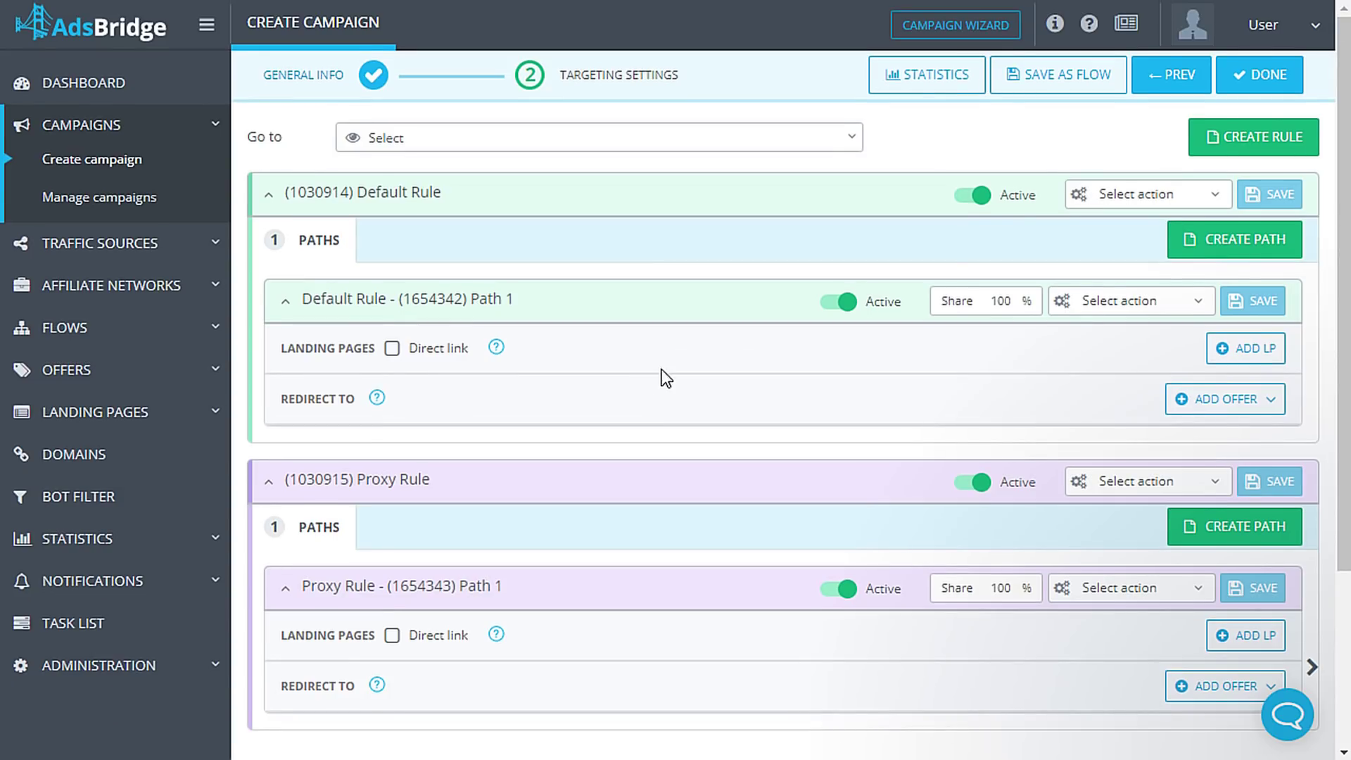
# - Create Rule 1 with the condition OS is equal to Android 2.0
pyautogui.click(1237, 148)
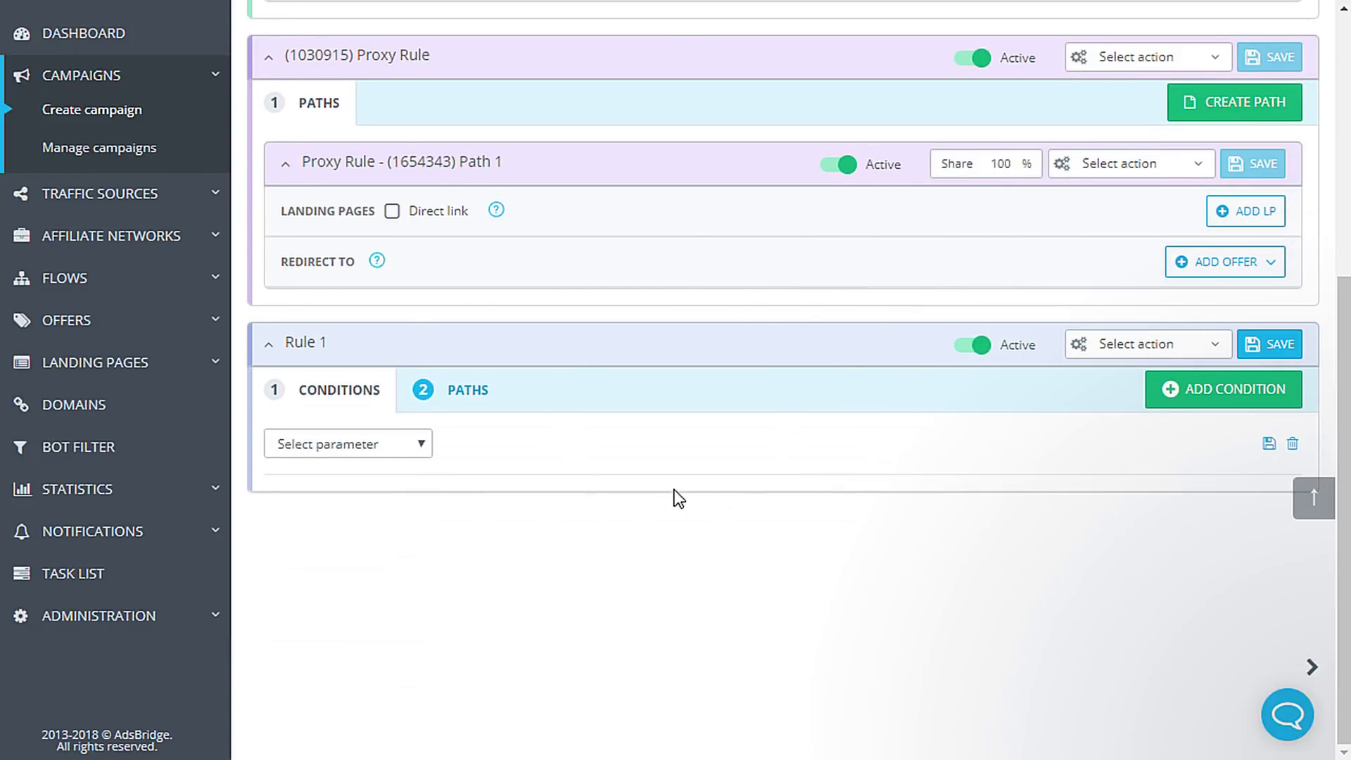
pyautogui.click(410, 449)
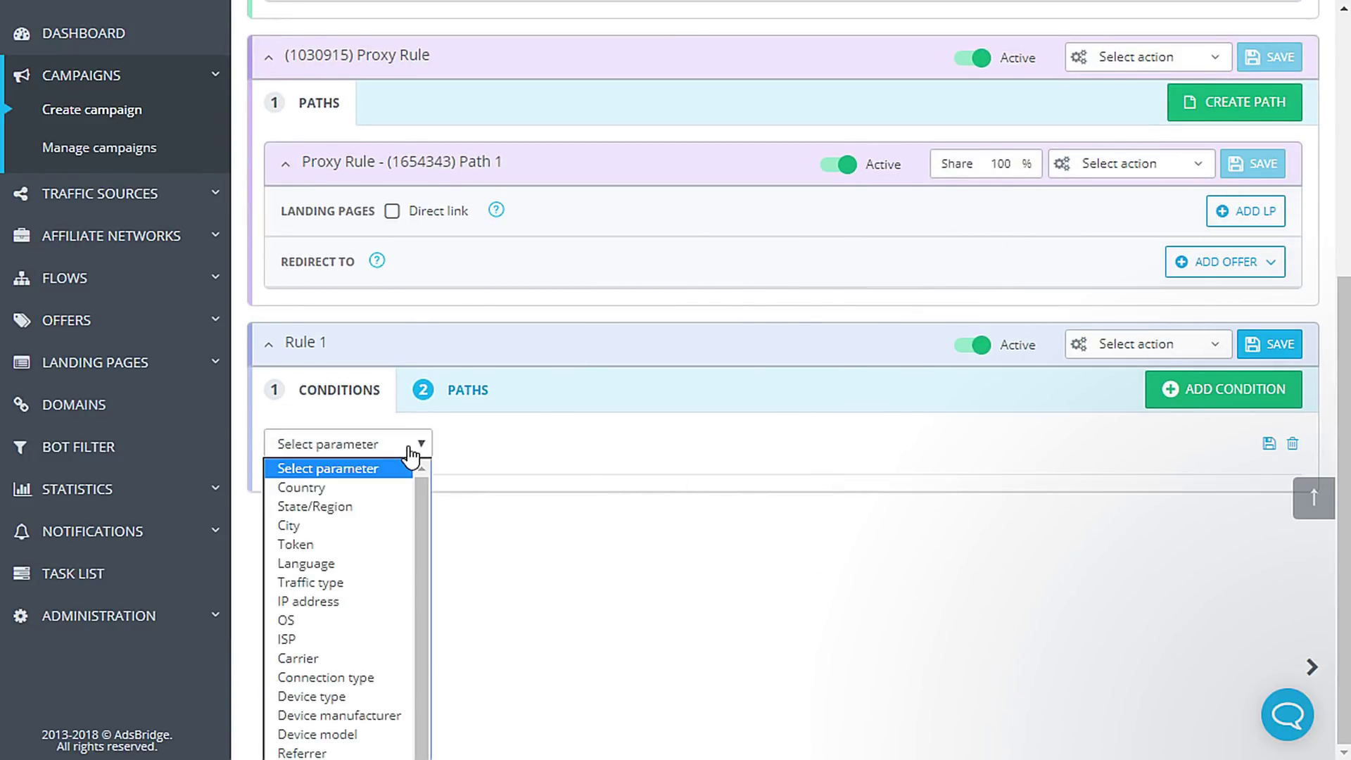
pyautogui.click(358, 628)
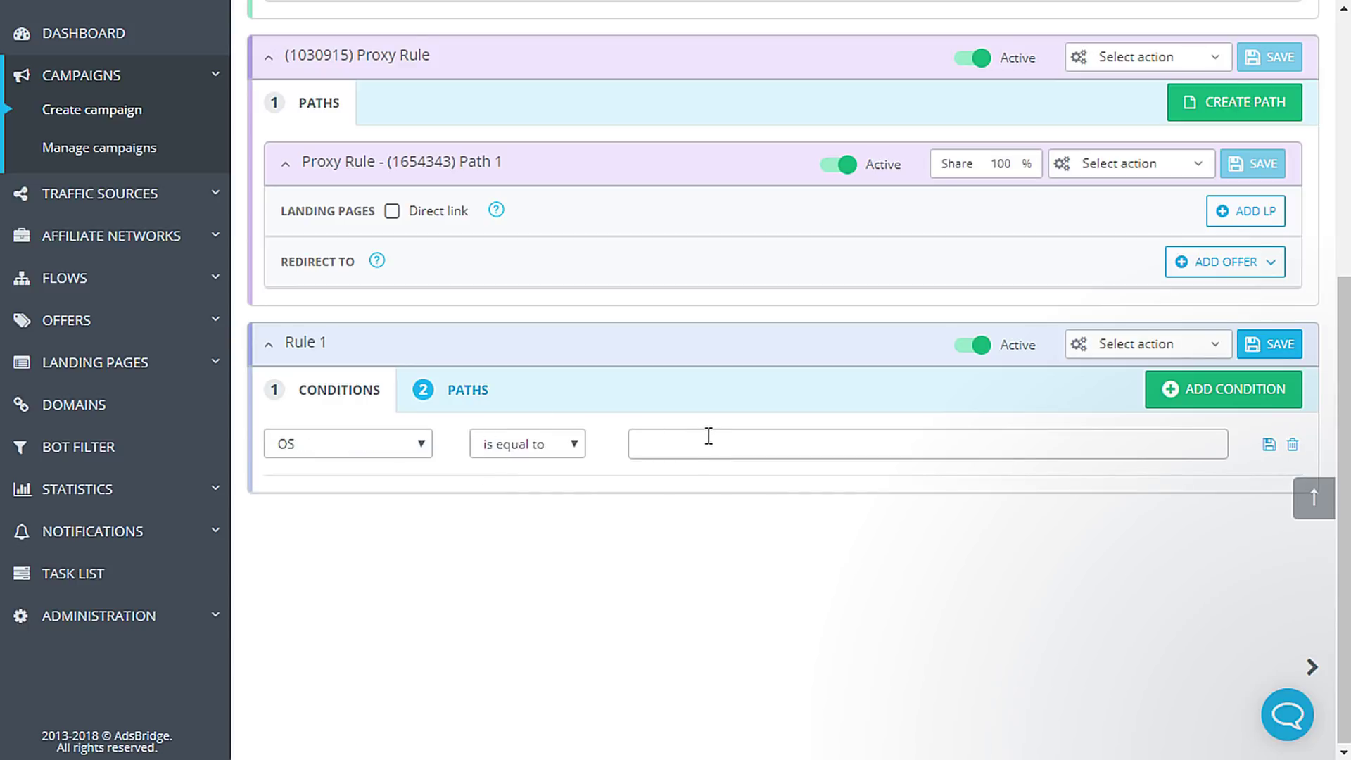
pyautogui.click(711, 453)
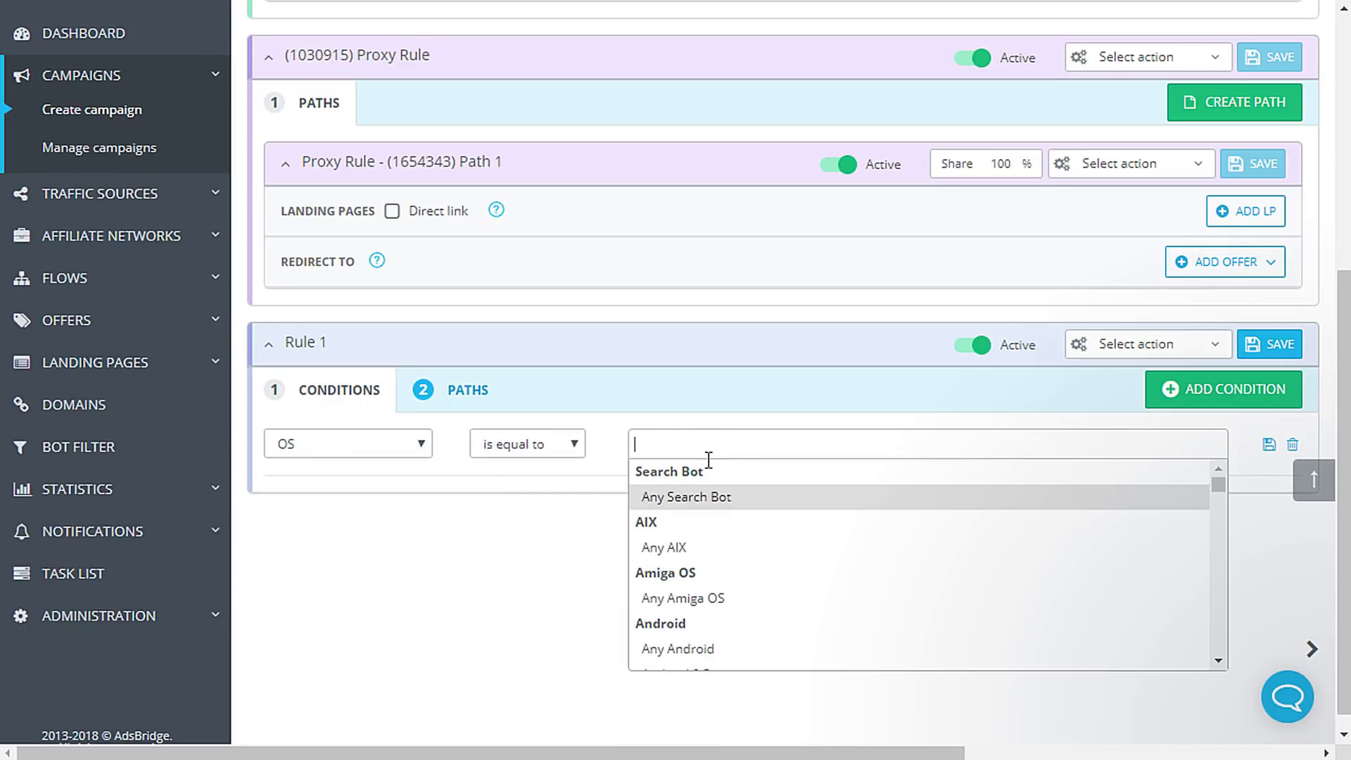
pyautogui.scroll(-3, 704, 580)
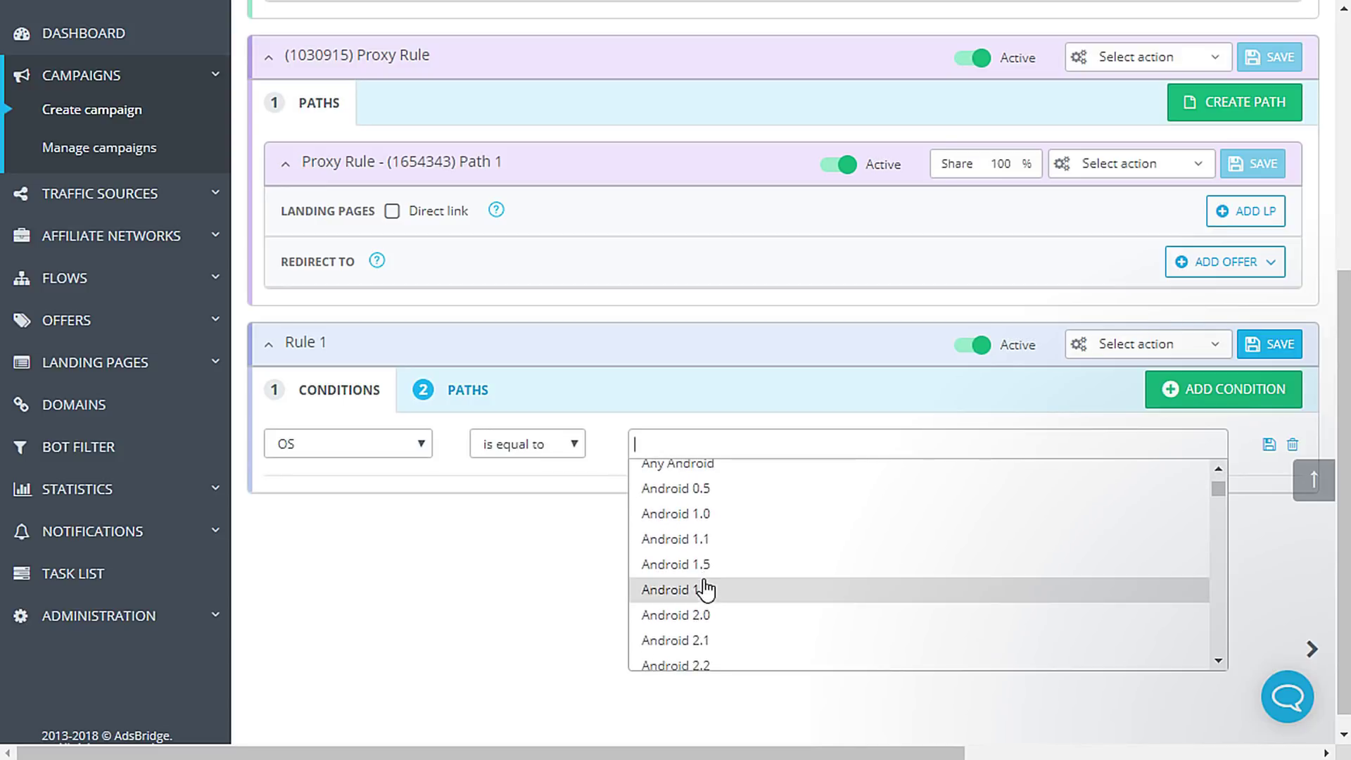
pyautogui.click(698, 625)
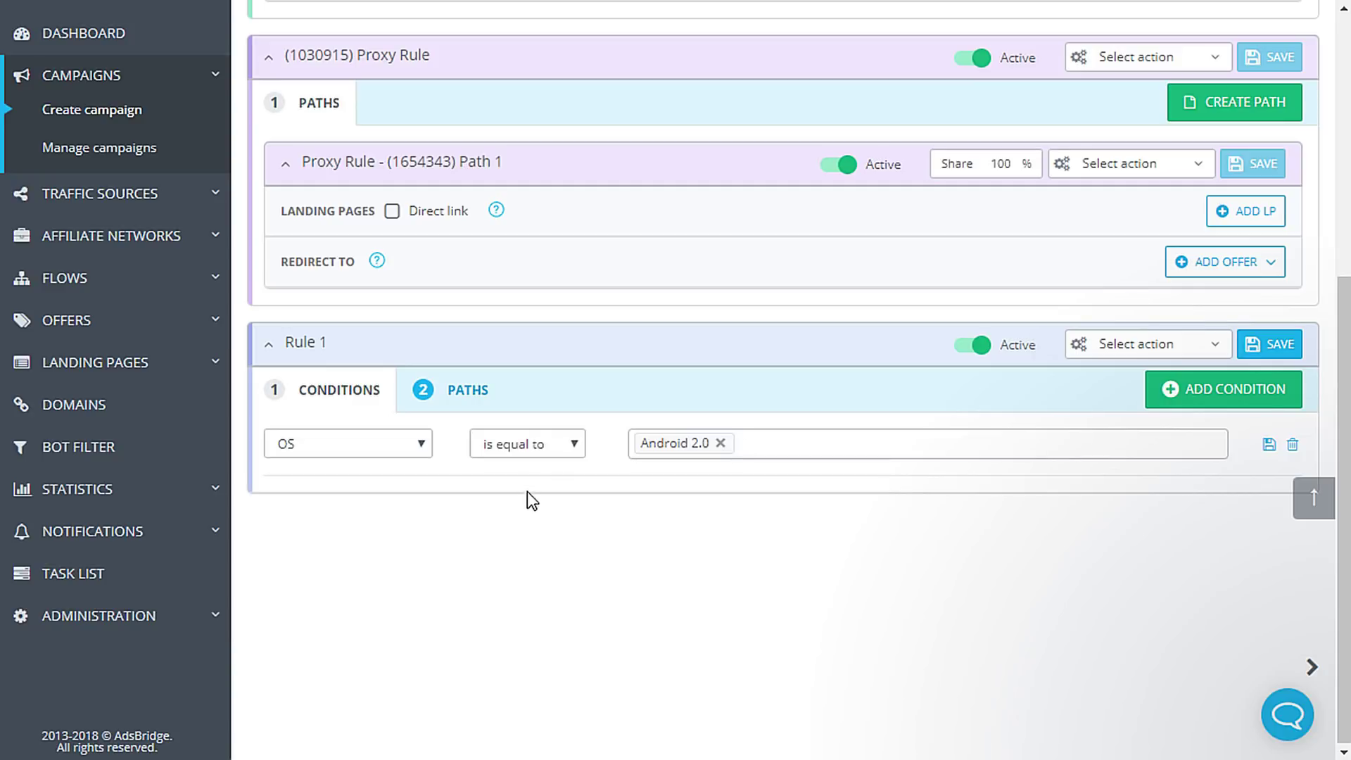
# - Set Rule 1's Path 1 to use a Direct link as its landing page
pyautogui.click(467, 396)
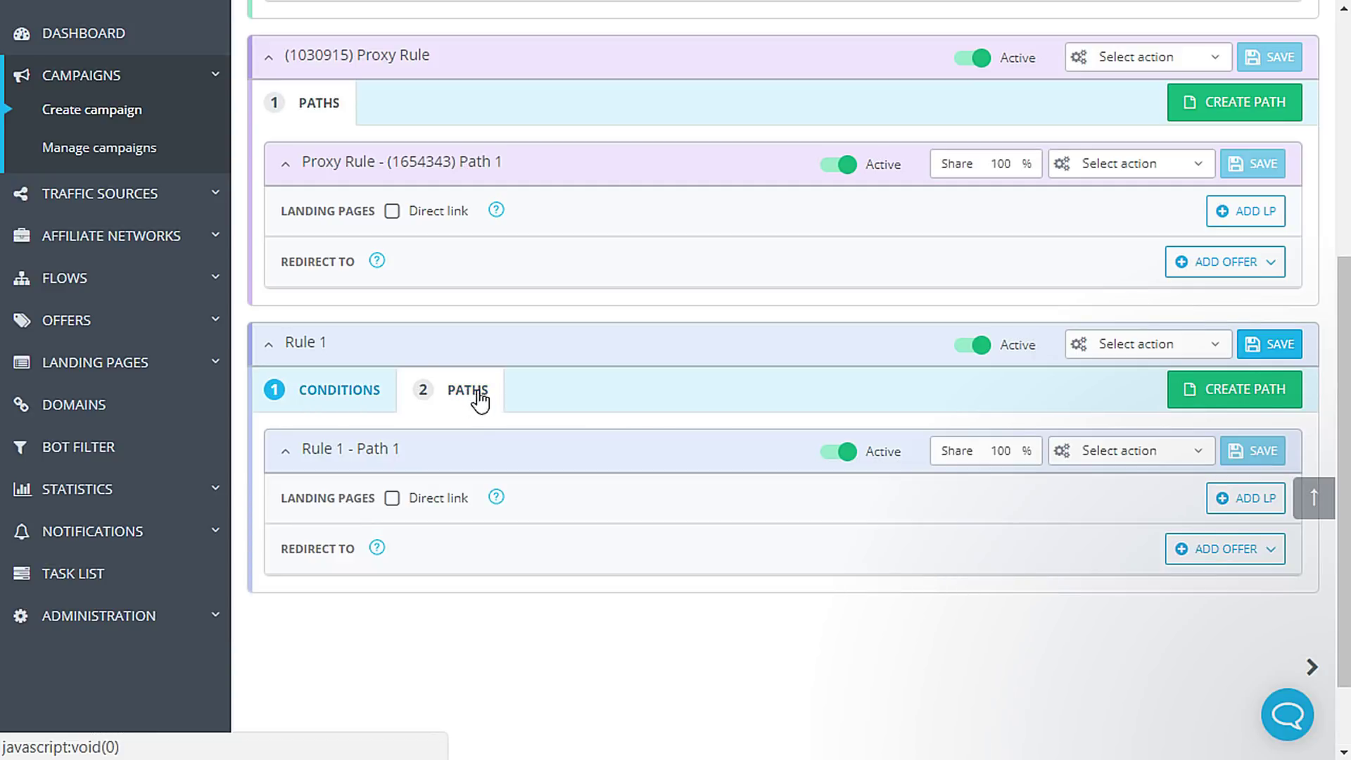
pyautogui.scroll(1, 594, 381)
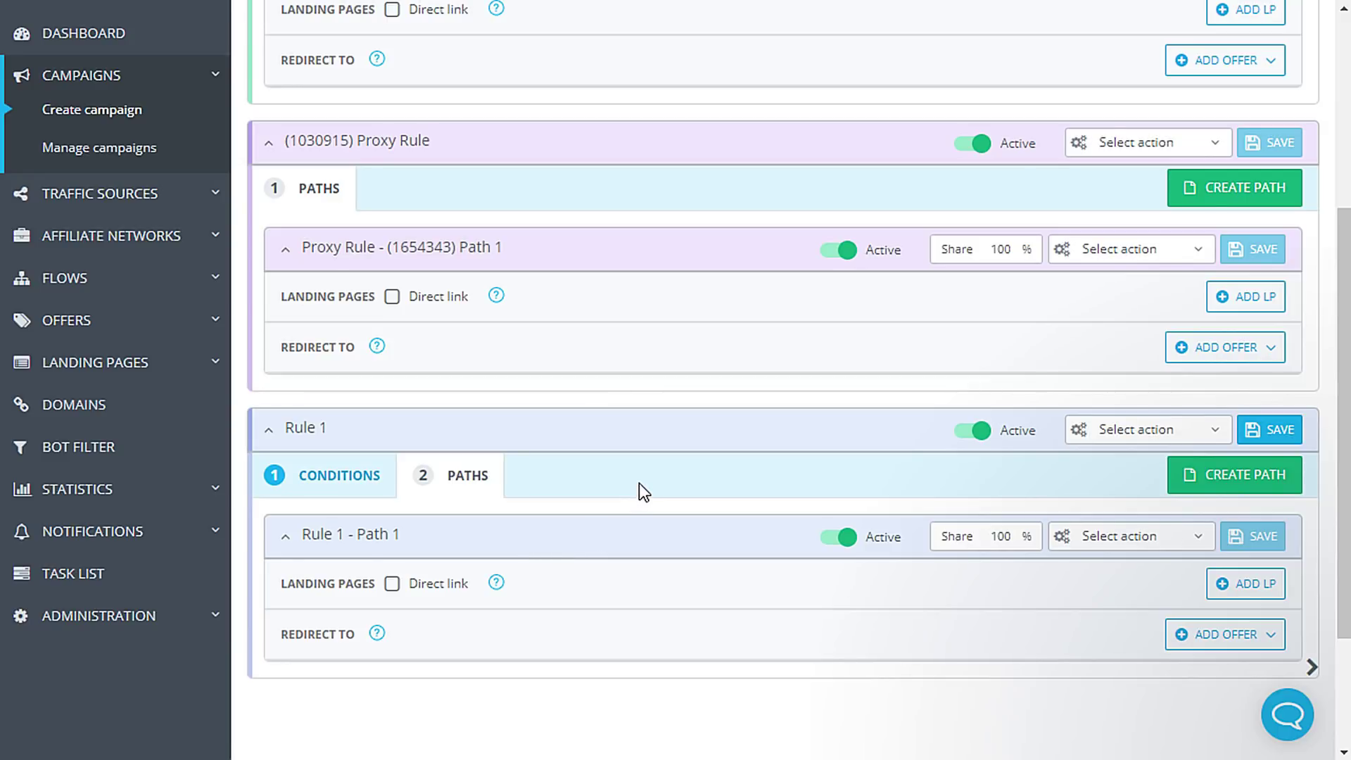
pyautogui.click(393, 585)
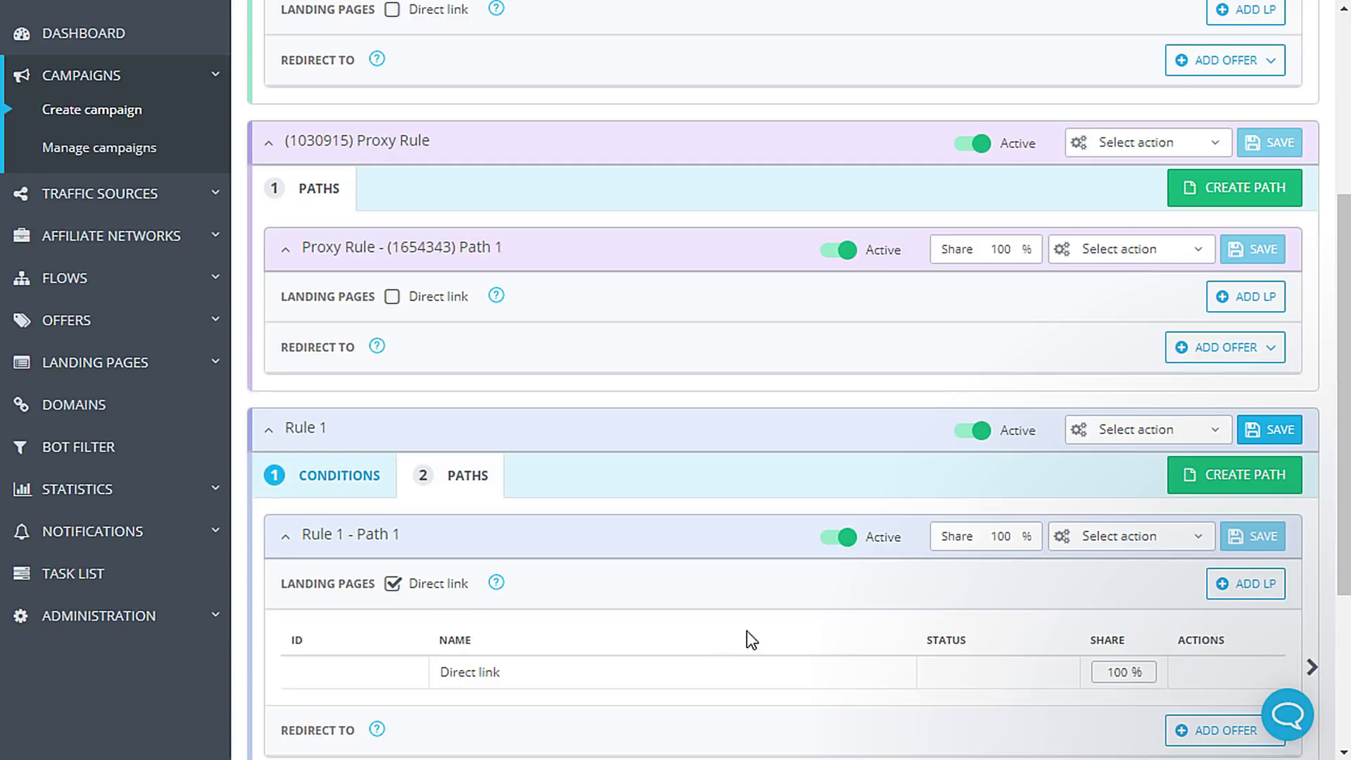
pyautogui.scroll(-3, 746, 630)
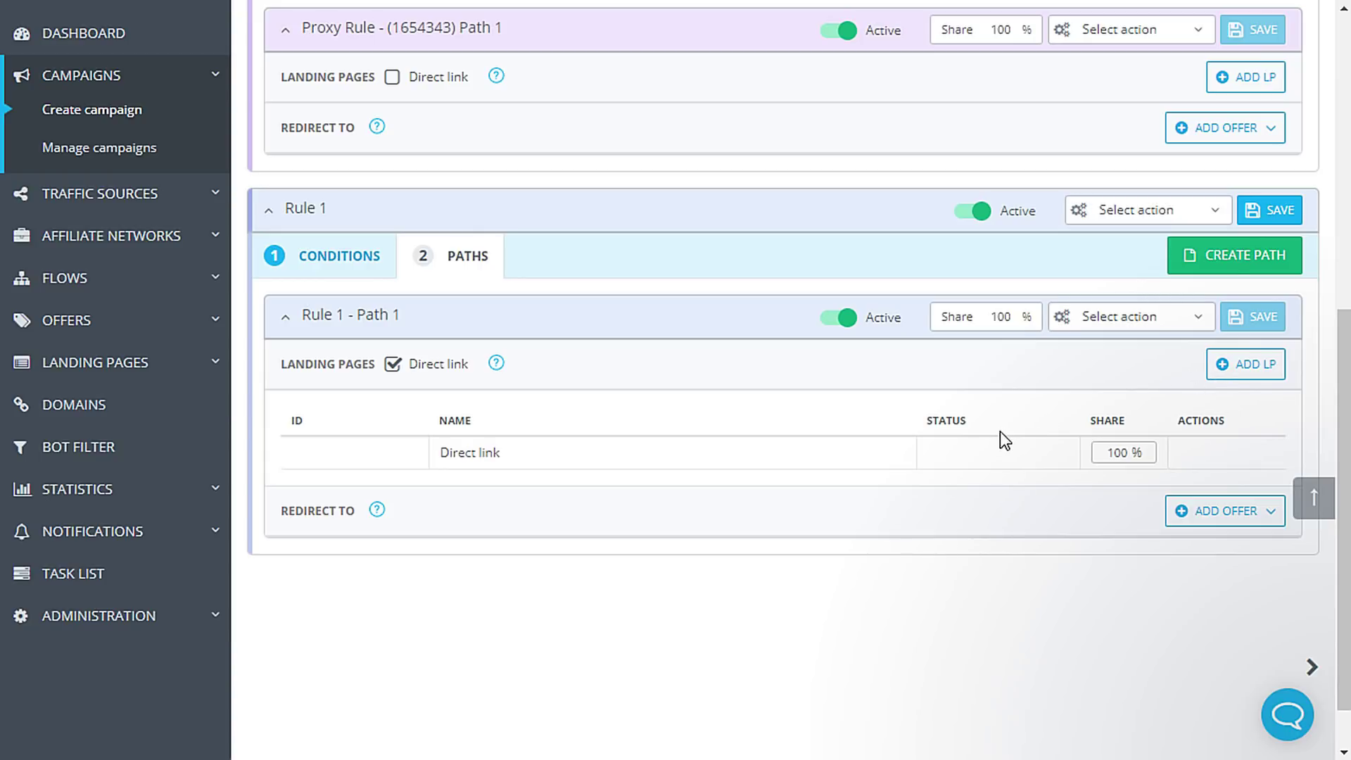
# - Add the Pin Submit LP2 and Pin Submit LP1 landing pages to Rule 1's Path 1
pyautogui.click(1248, 366)
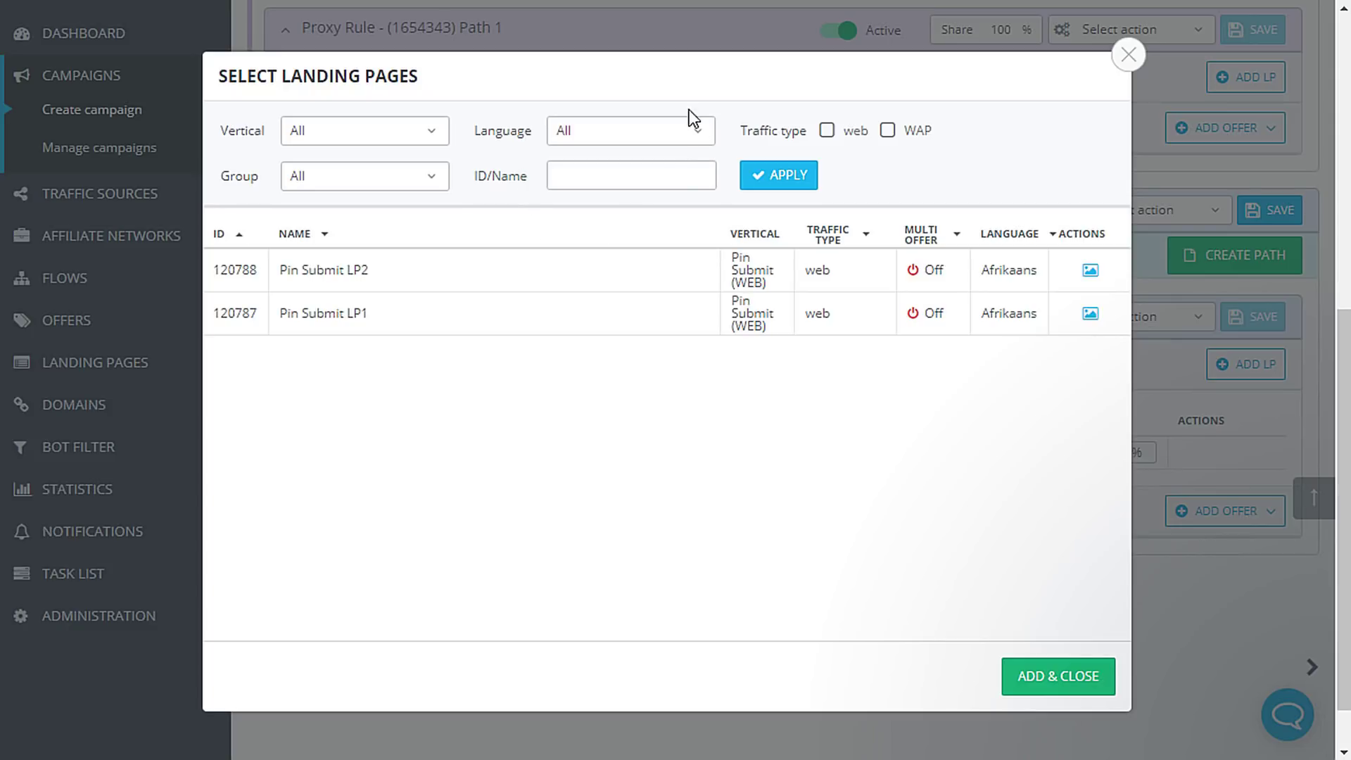
pyautogui.click(547, 272)
pyautogui.click(539, 318)
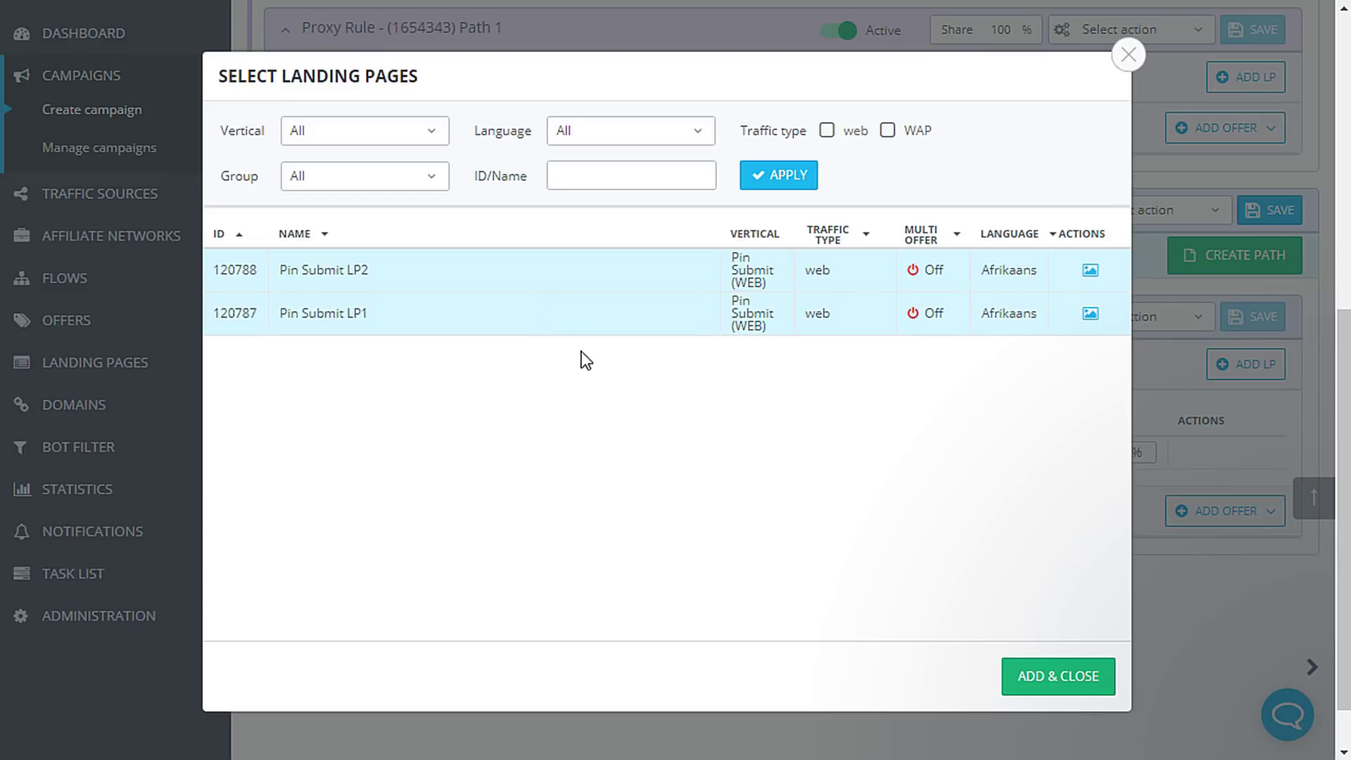
pyautogui.click(1020, 677)
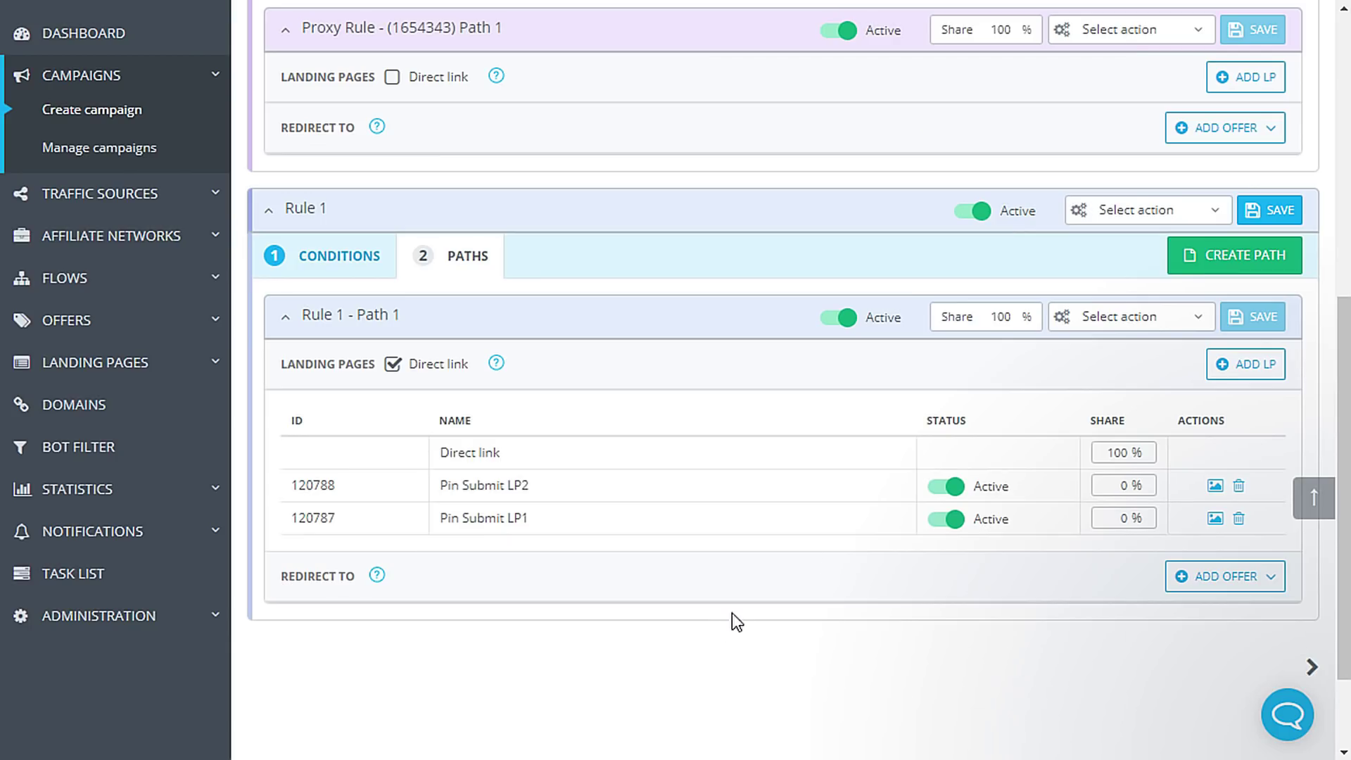
# - Split Path 1's traffic 33% Direct link, 33% Pin Submit LP2, 34% Pin Submit LP1
pyautogui.click(500, 601)
pyautogui.click(960, 494)
pyautogui.click(960, 494)
pyautogui.click(1115, 428)
pyautogui.click(1183, 585)
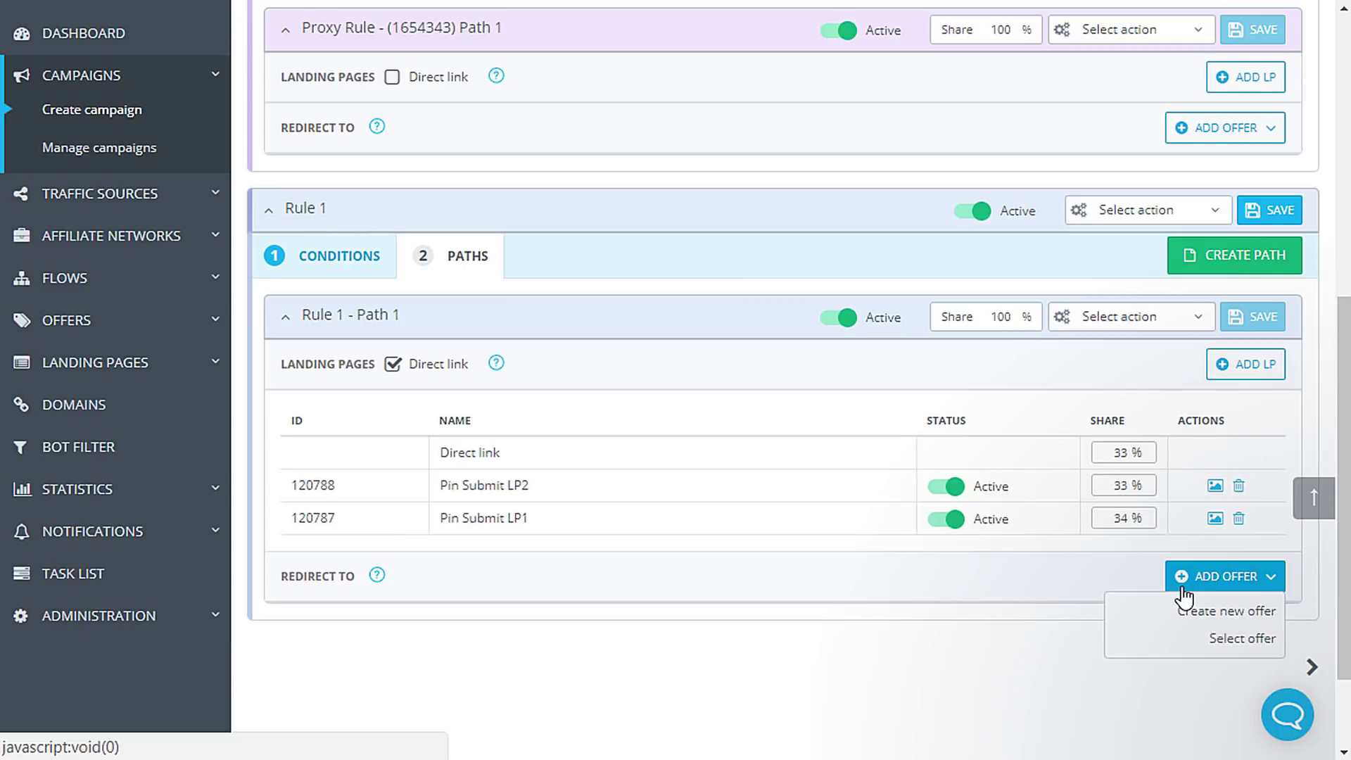
# - Pick existing offers Webcamdate.fr TPL1, Tradimentiitaliani.it TPL3 and Socougar.com TPL9 for Path 1
pyautogui.click(1210, 639)
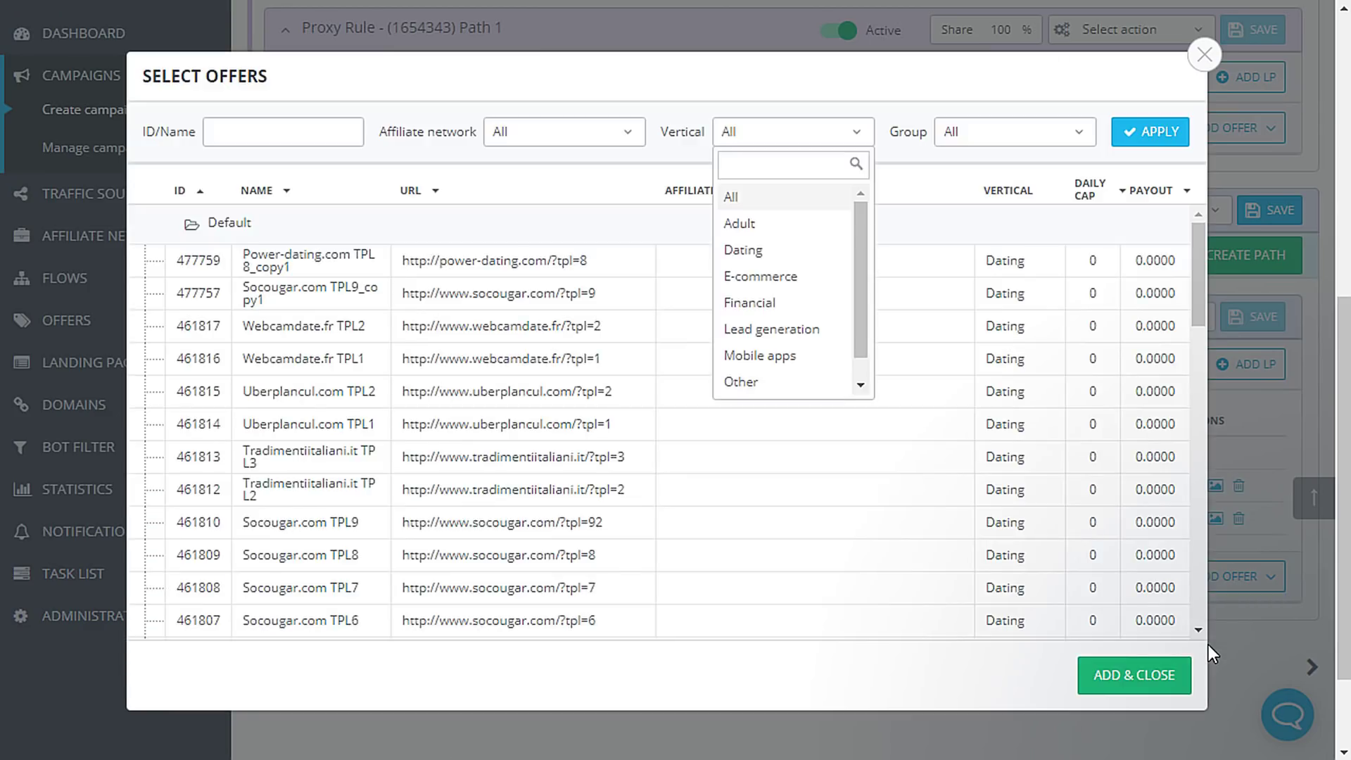
pyautogui.click(592, 233)
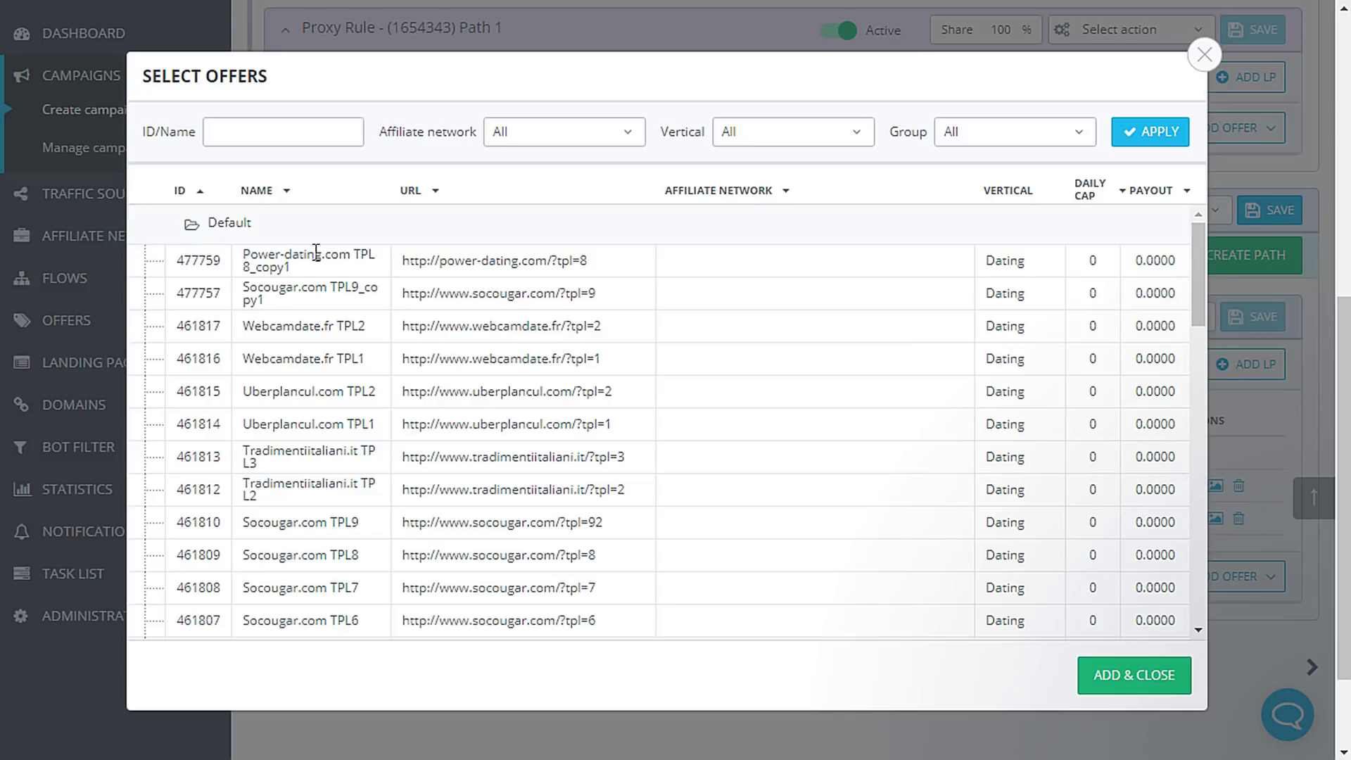
pyautogui.click(476, 366)
pyautogui.click(476, 446)
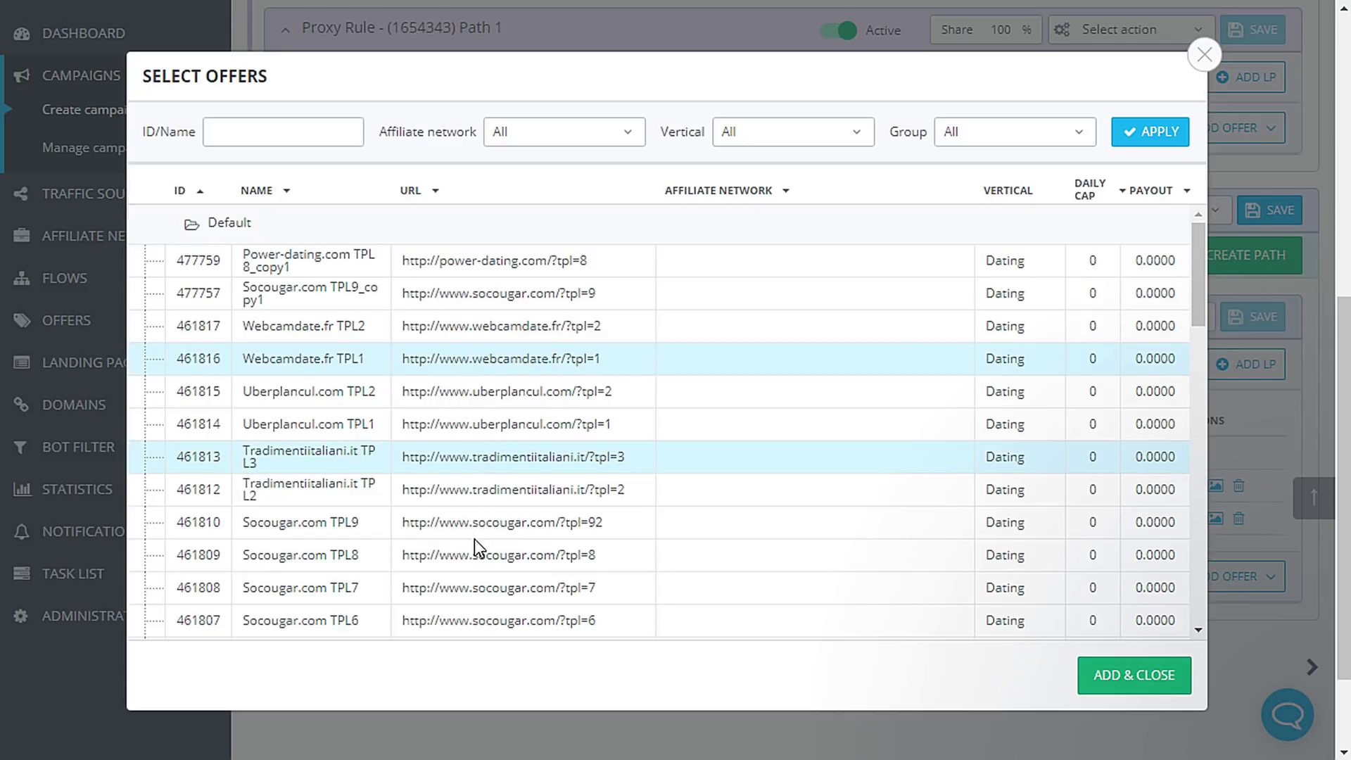
pyautogui.click(474, 537)
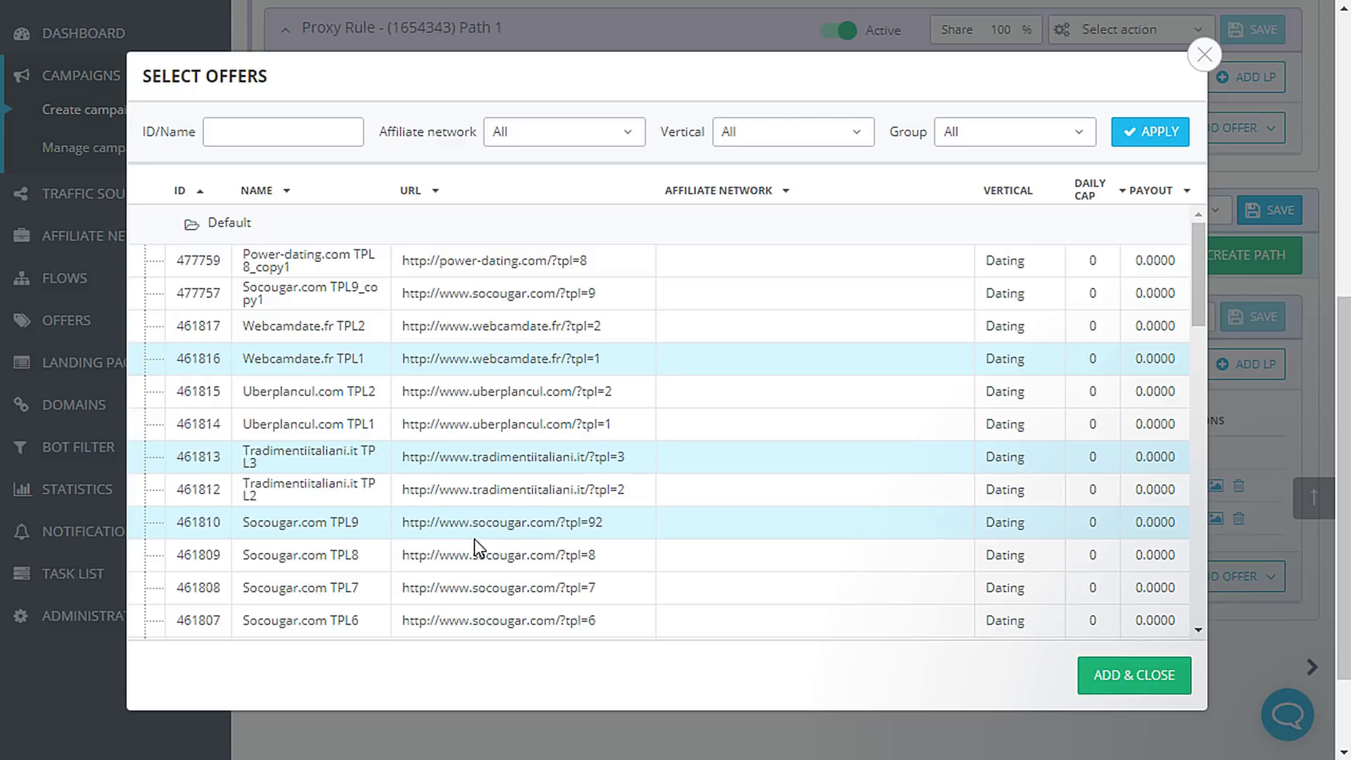
pyautogui.click(1133, 676)
# - Split traffic 33/33/34 across Webcamdate.fr, Tradimentiitaliani.it and Socougar.com, then discard a new-offer form unsaved
pyautogui.scroll(-4, 1122, 691)
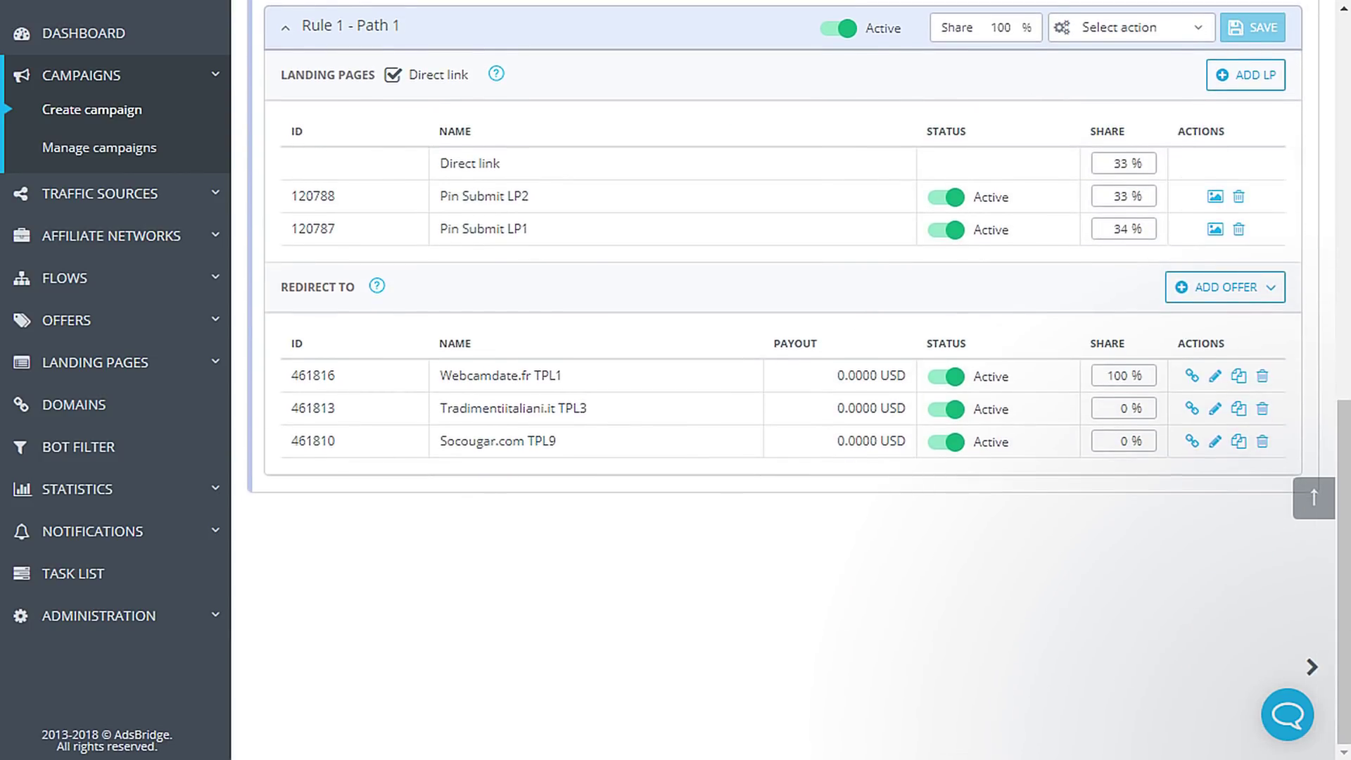
pyautogui.click(1114, 348)
pyautogui.click(1216, 294)
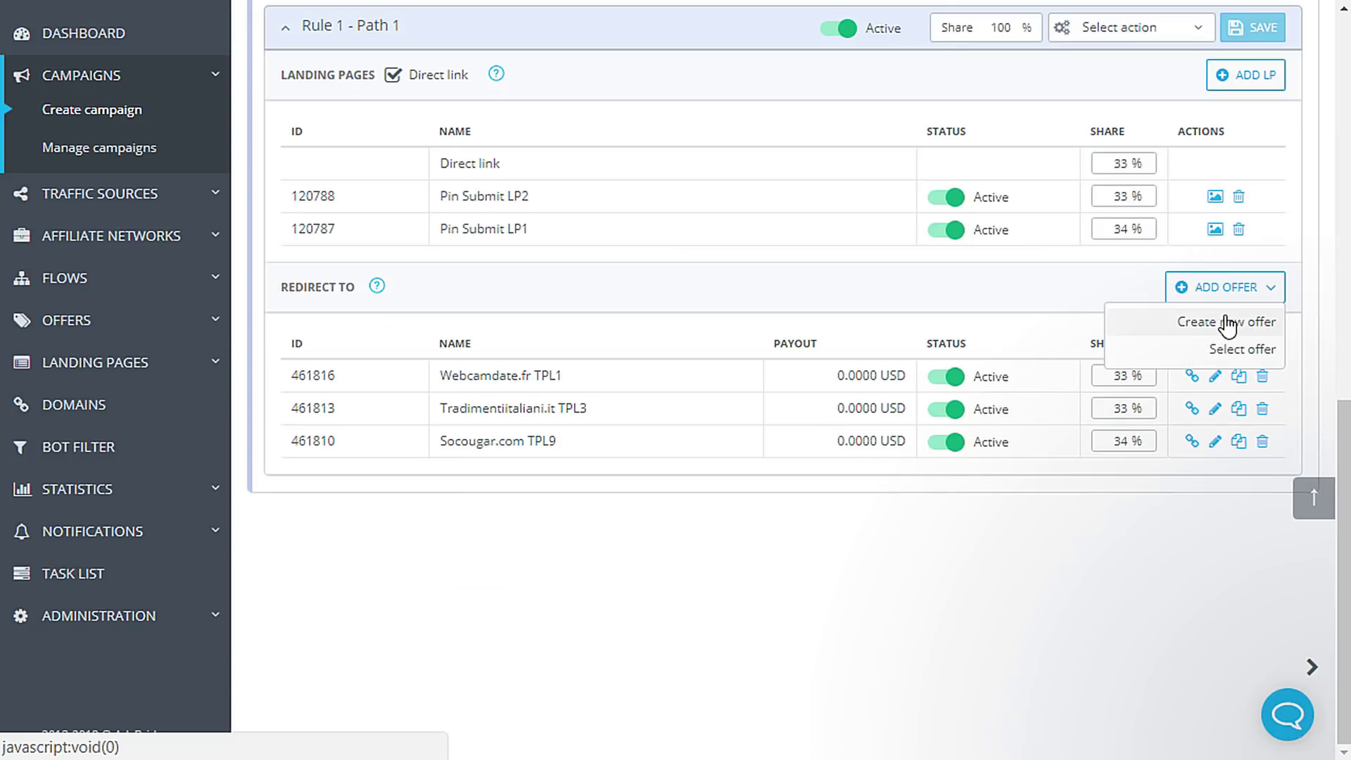
pyautogui.click(1226, 321)
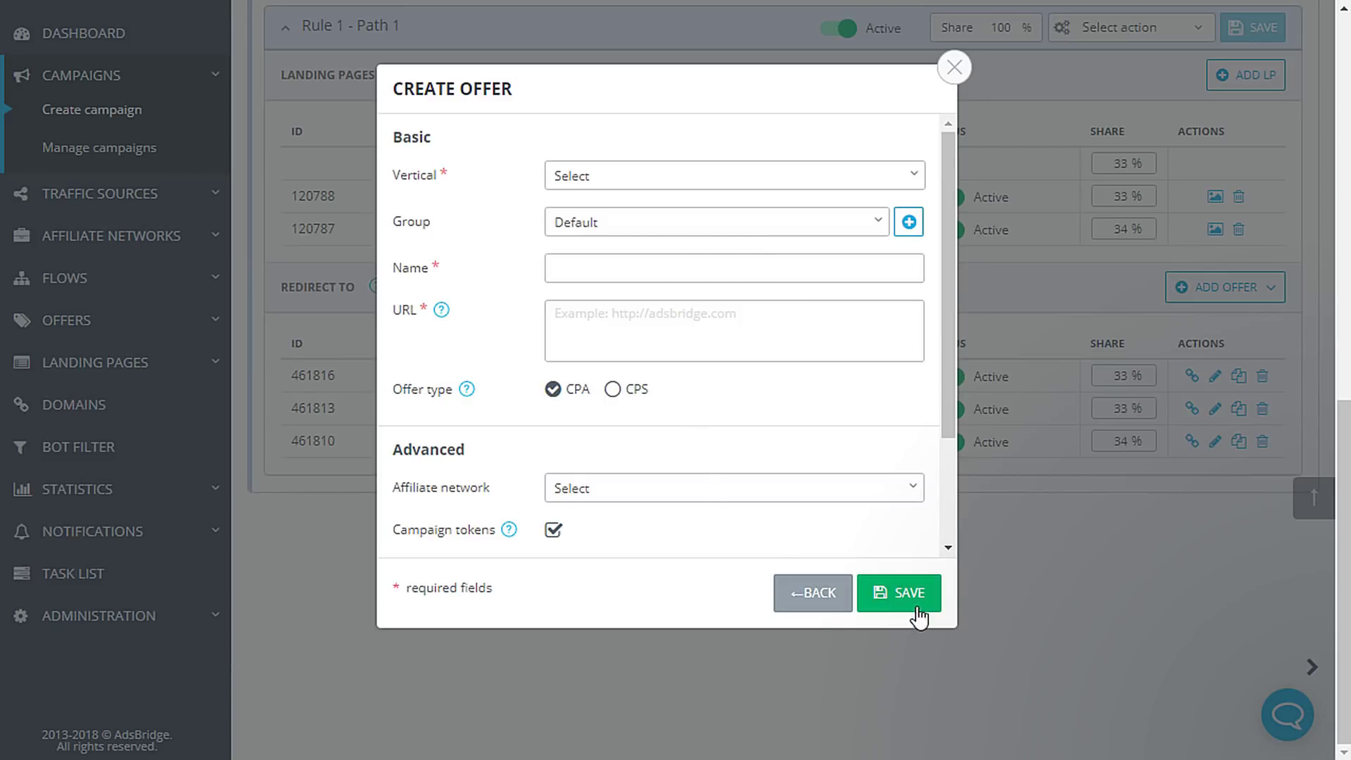
pyautogui.click(955, 67)
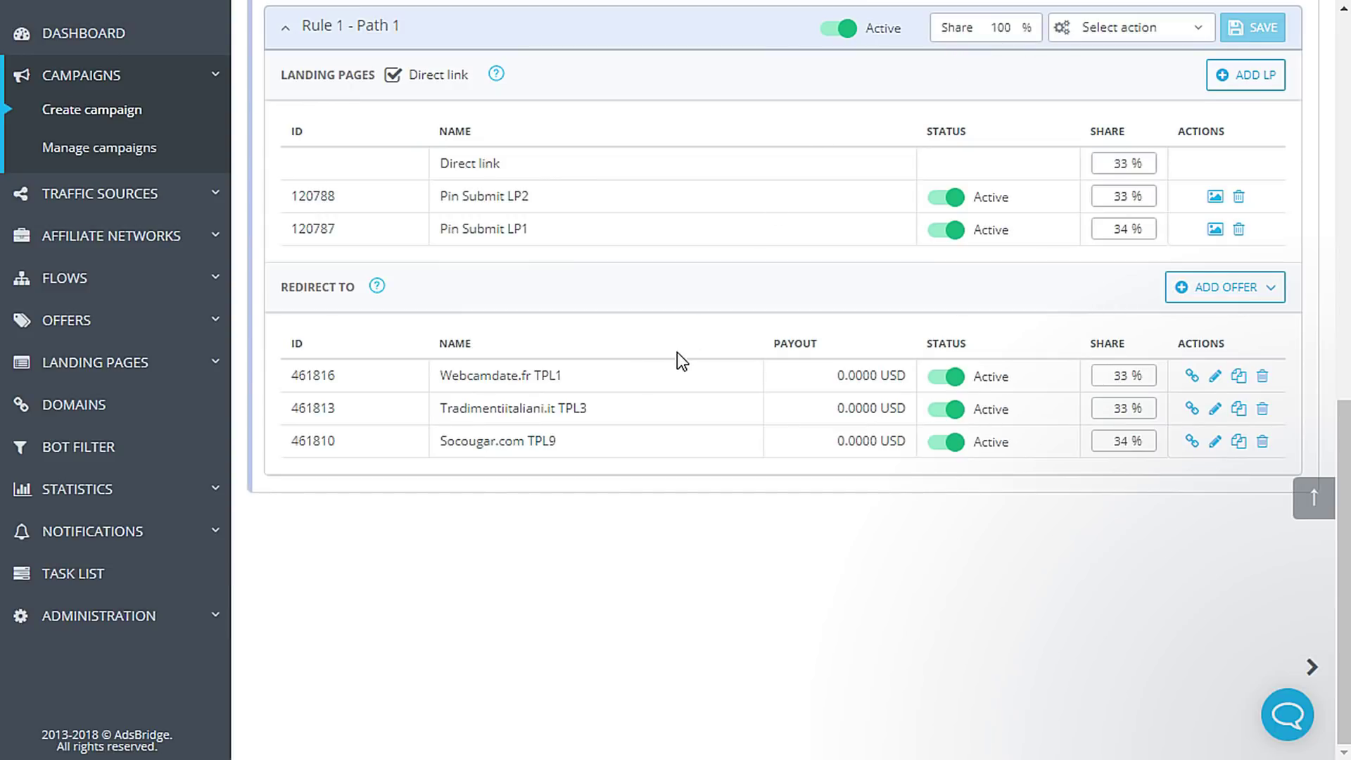
# - Save Rule 1 with its path, toggle Android Path 1 off and back on, and check its action menu
pyautogui.scroll(2, 680, 360)
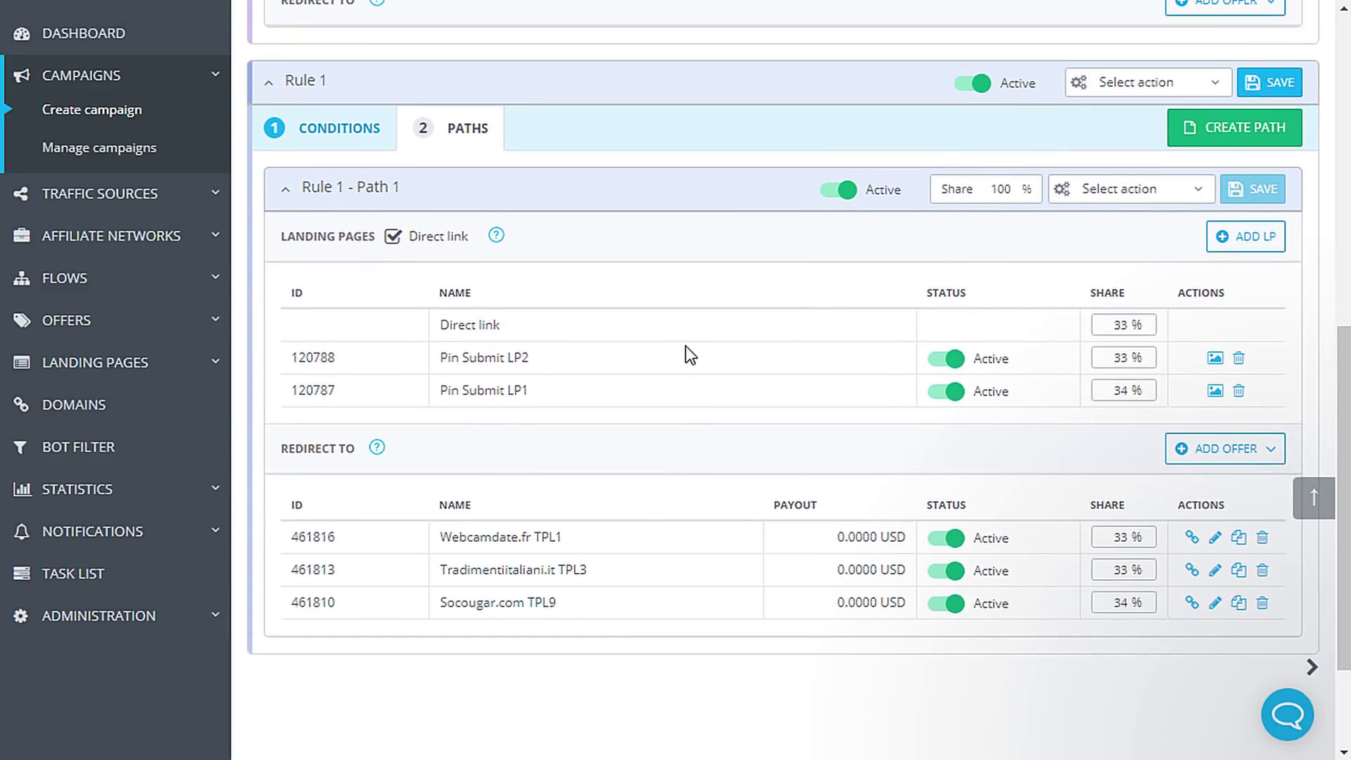
pyautogui.click(1279, 83)
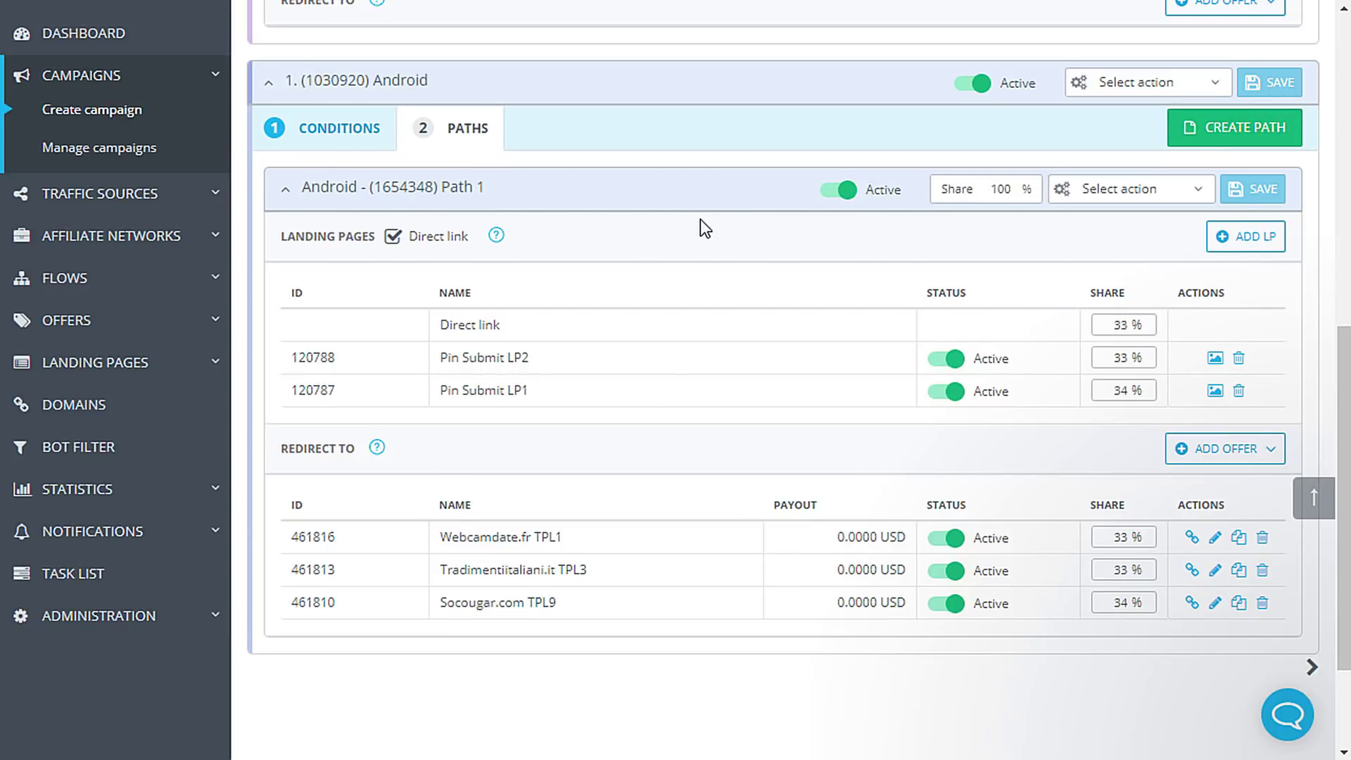
pyautogui.click(842, 190)
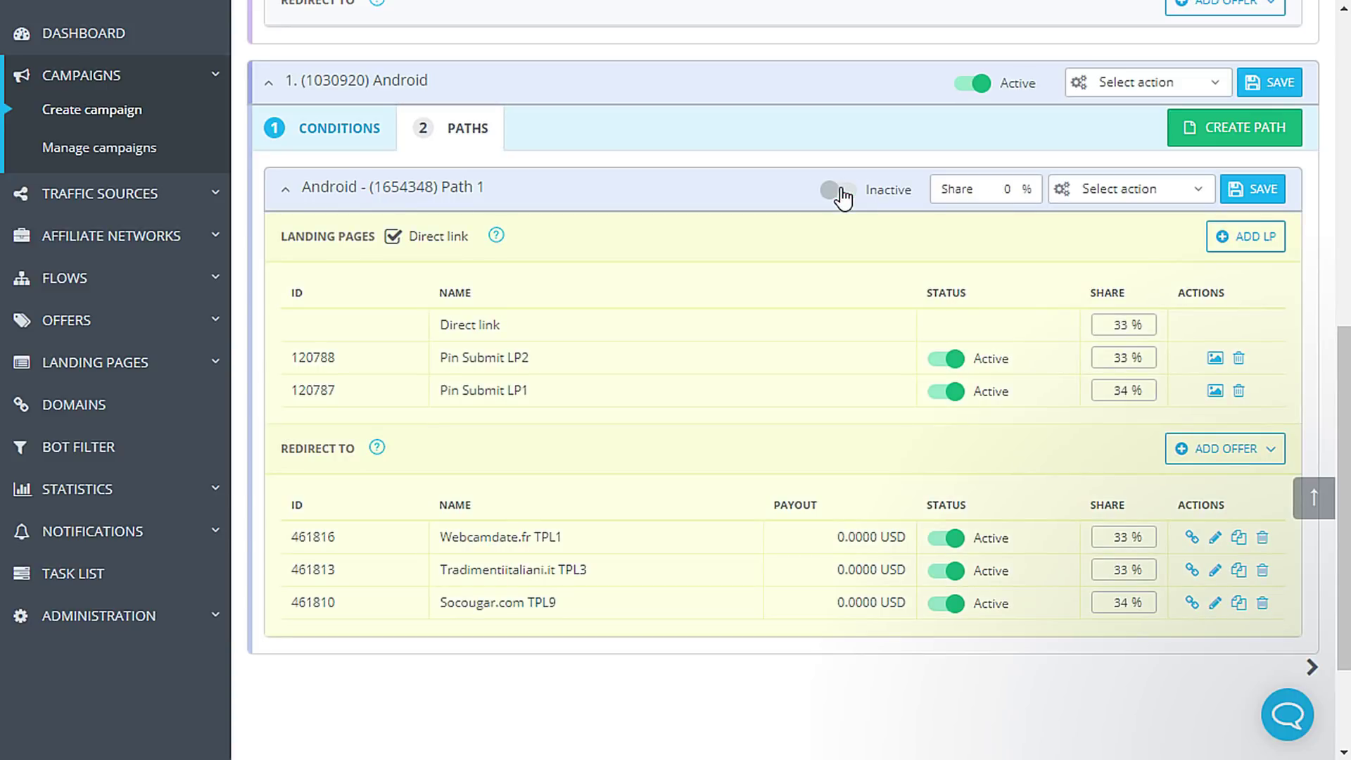
pyautogui.click(842, 190)
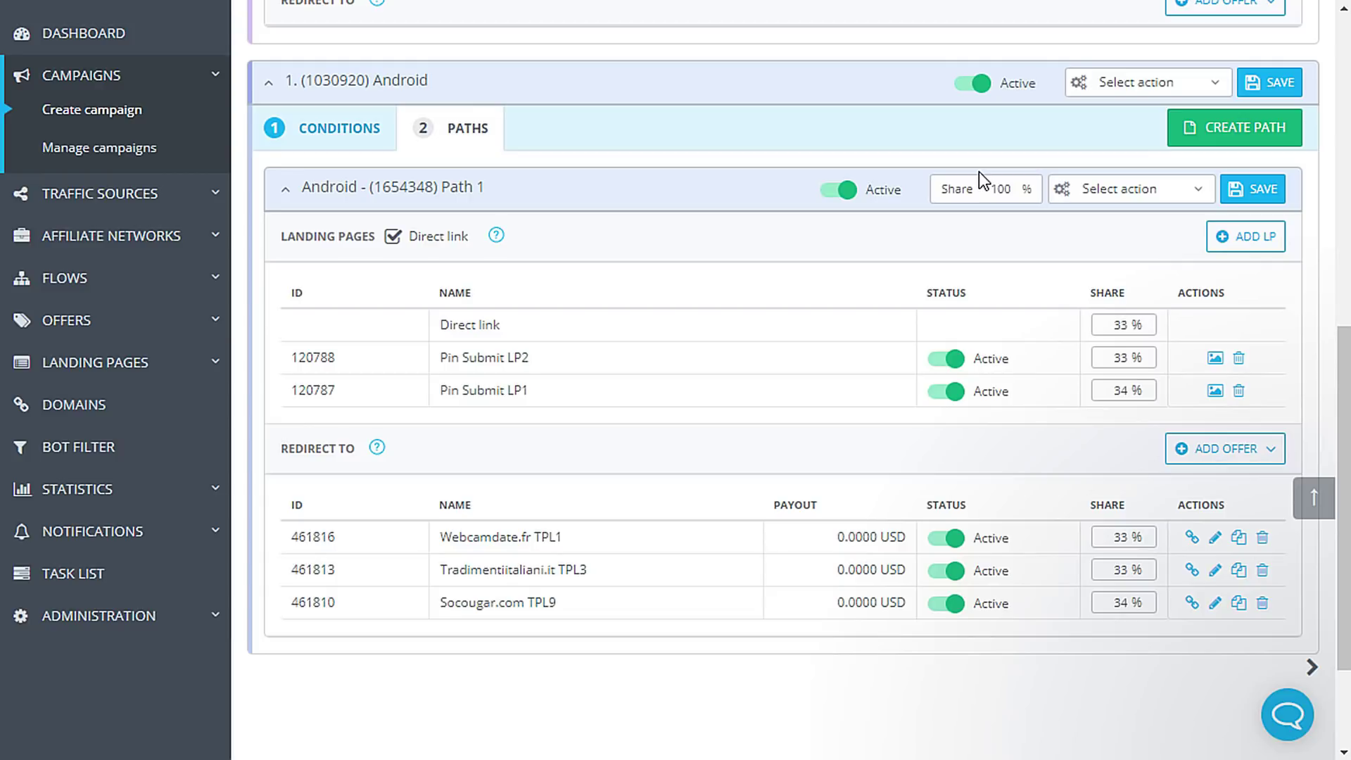
pyautogui.click(1153, 187)
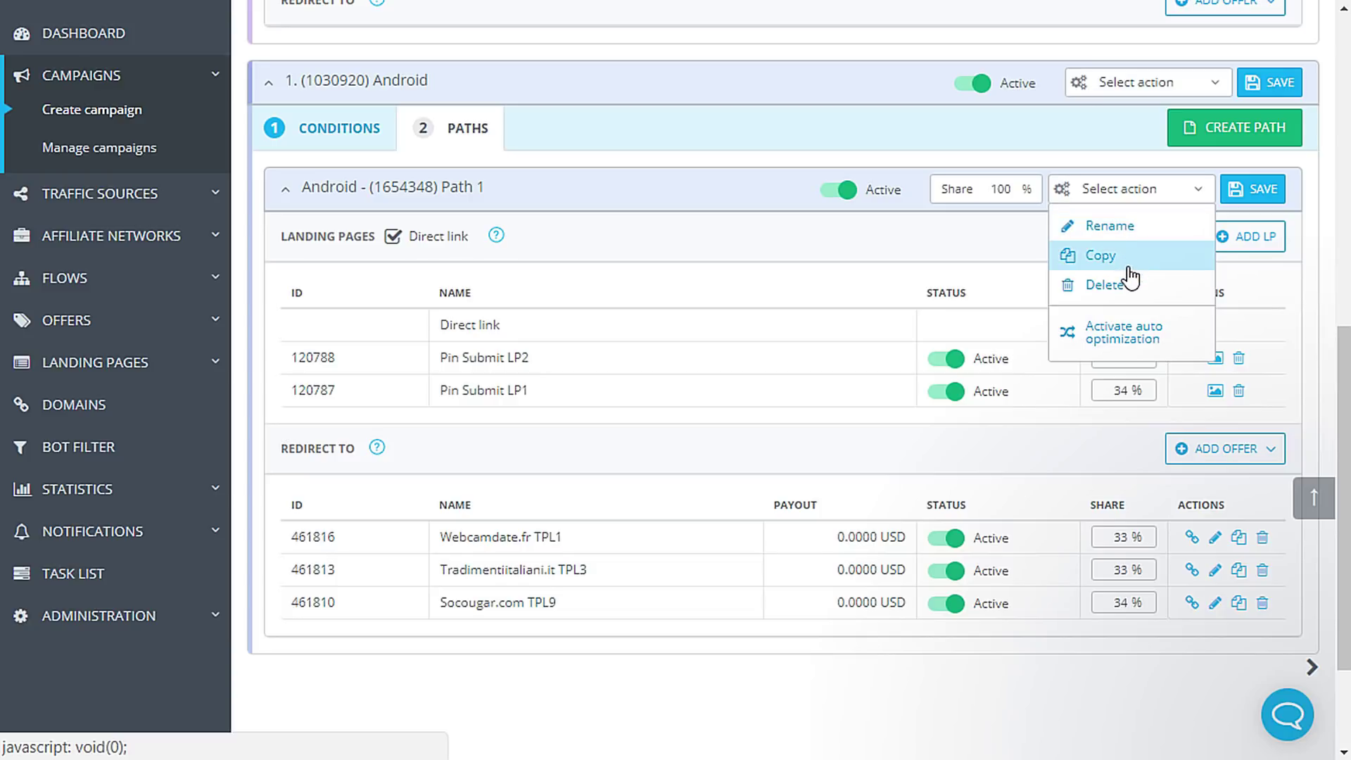
pyautogui.click(1131, 331)
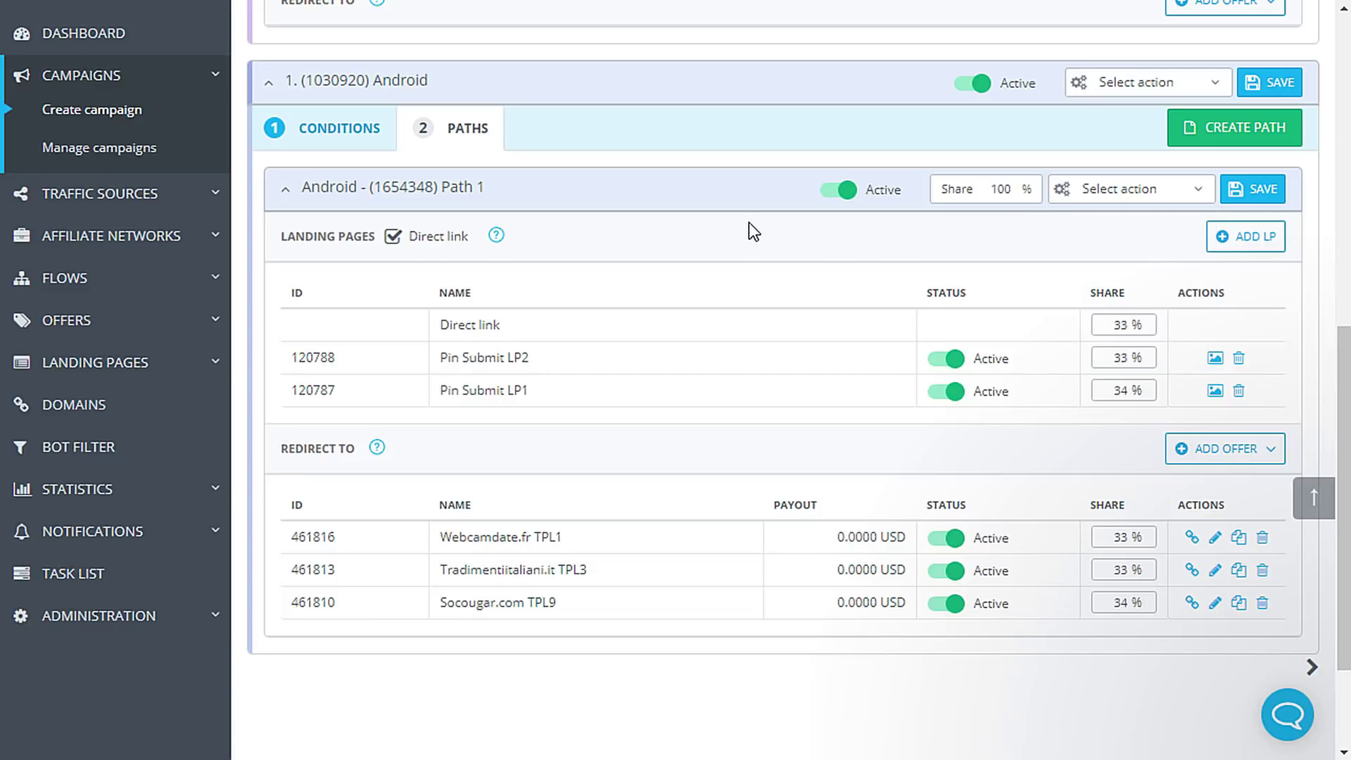
# - Toggle the Android rule off and back on, then bring up its action menu
pyautogui.scroll(1, 739, 221)
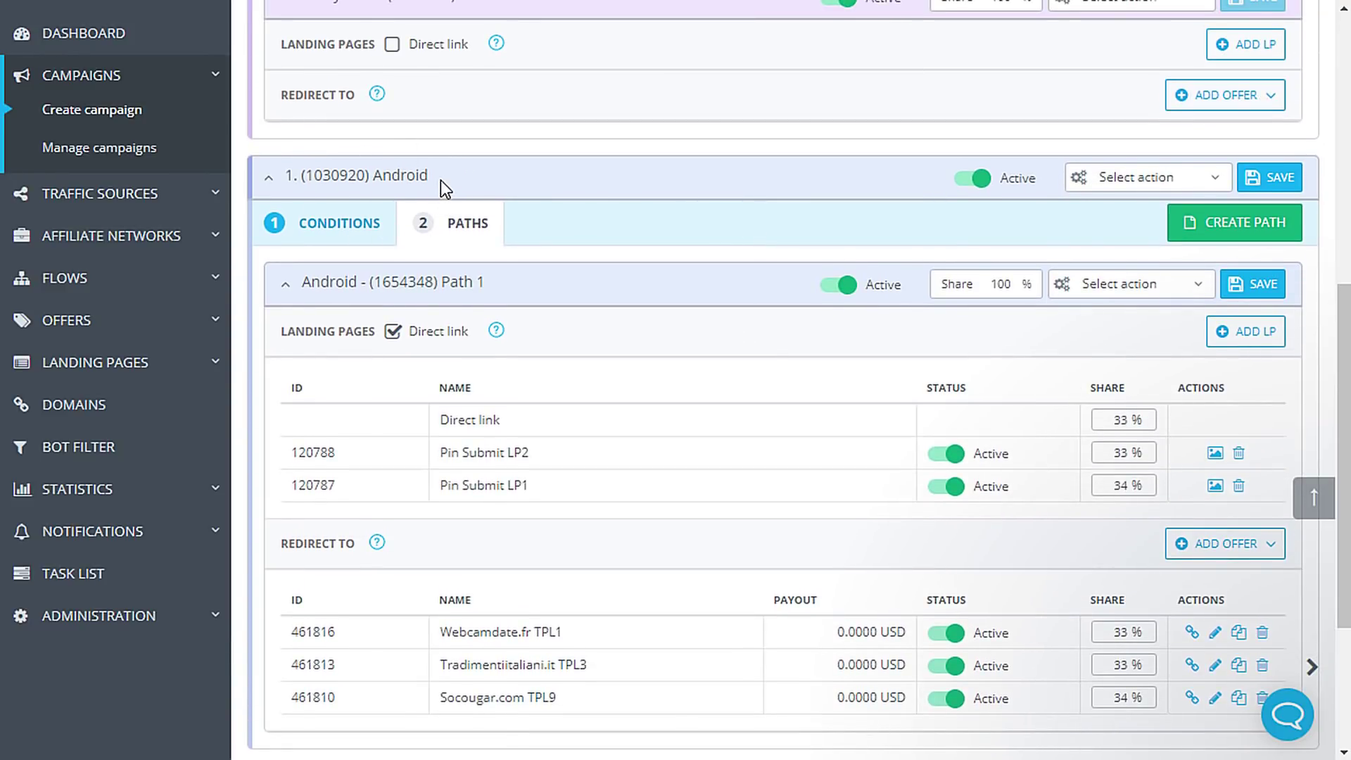
pyautogui.click(979, 180)
pyautogui.click(983, 184)
pyautogui.click(1102, 179)
pyautogui.scroll(4, 960, 227)
pyautogui.scroll(2, 963, 238)
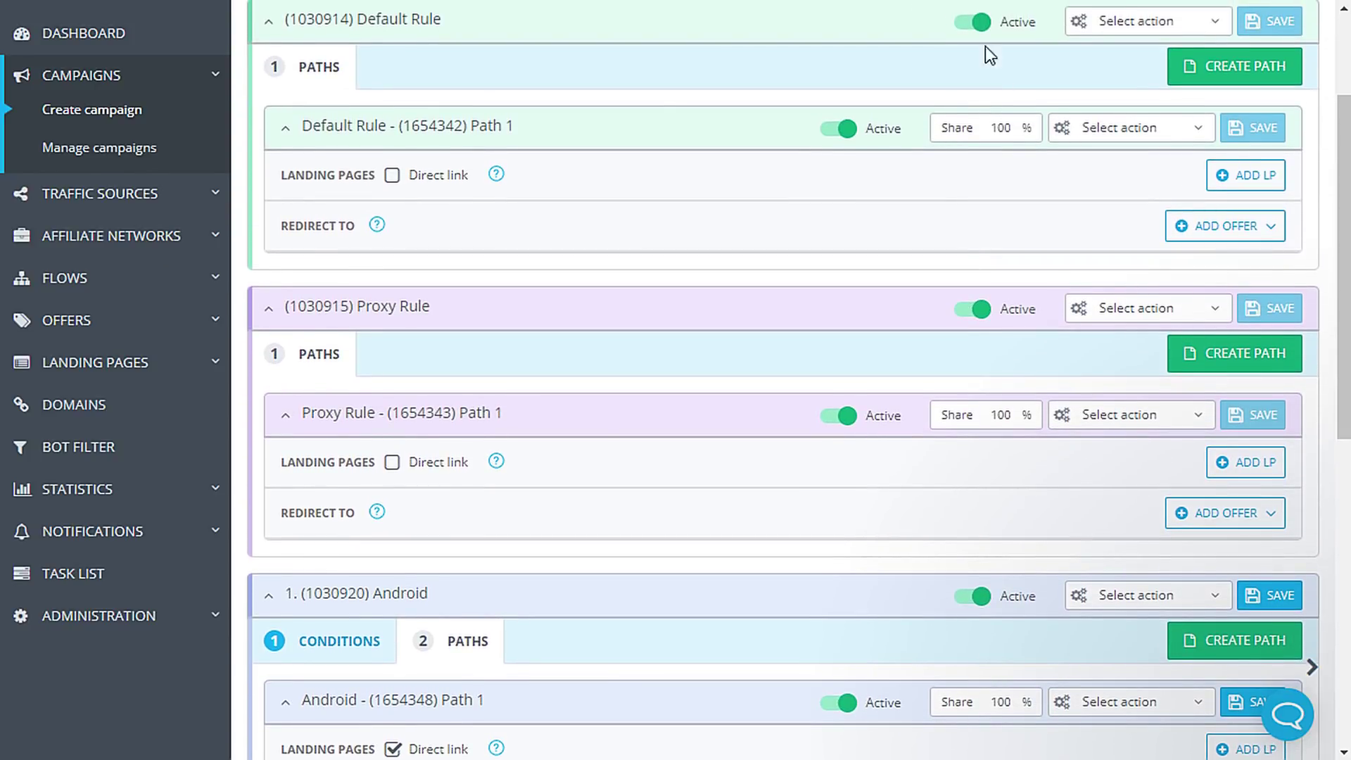
pyautogui.click(1104, 25)
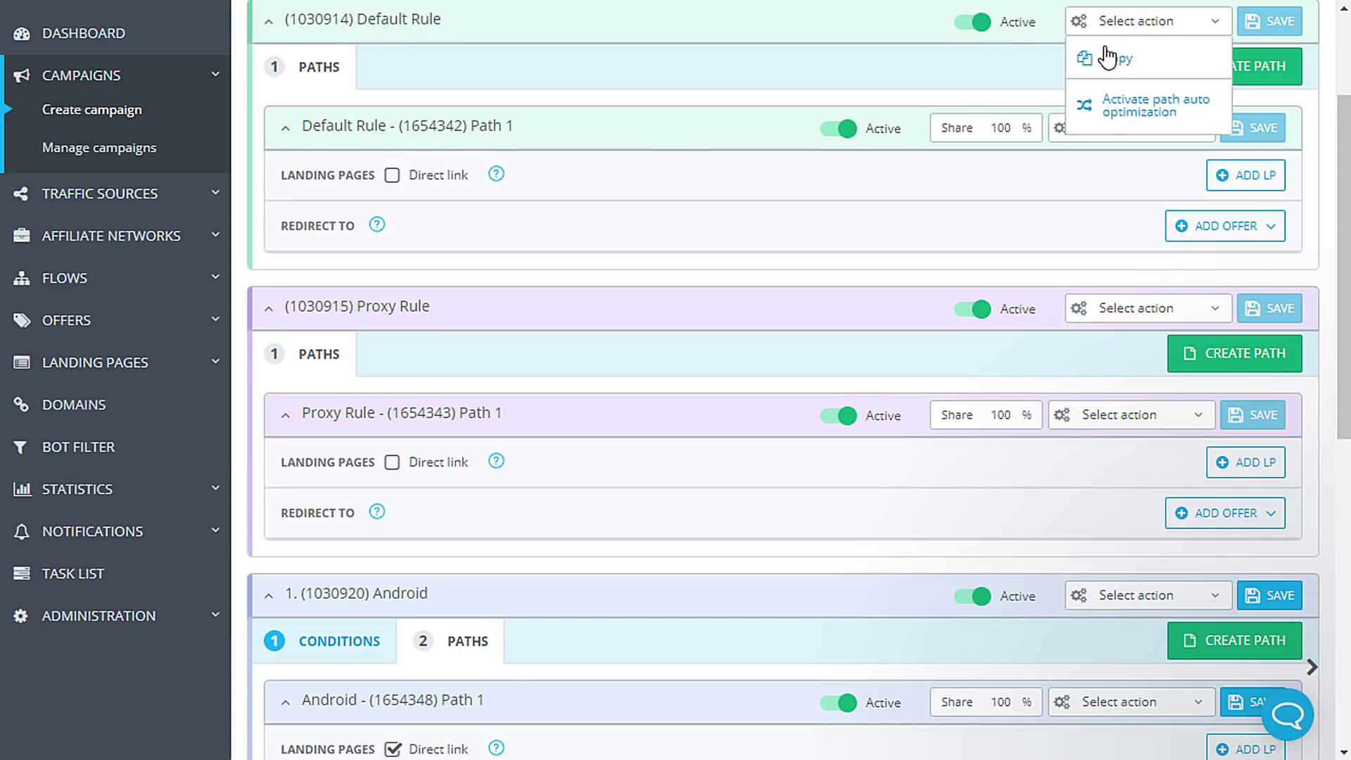
pyautogui.click(807, 176)
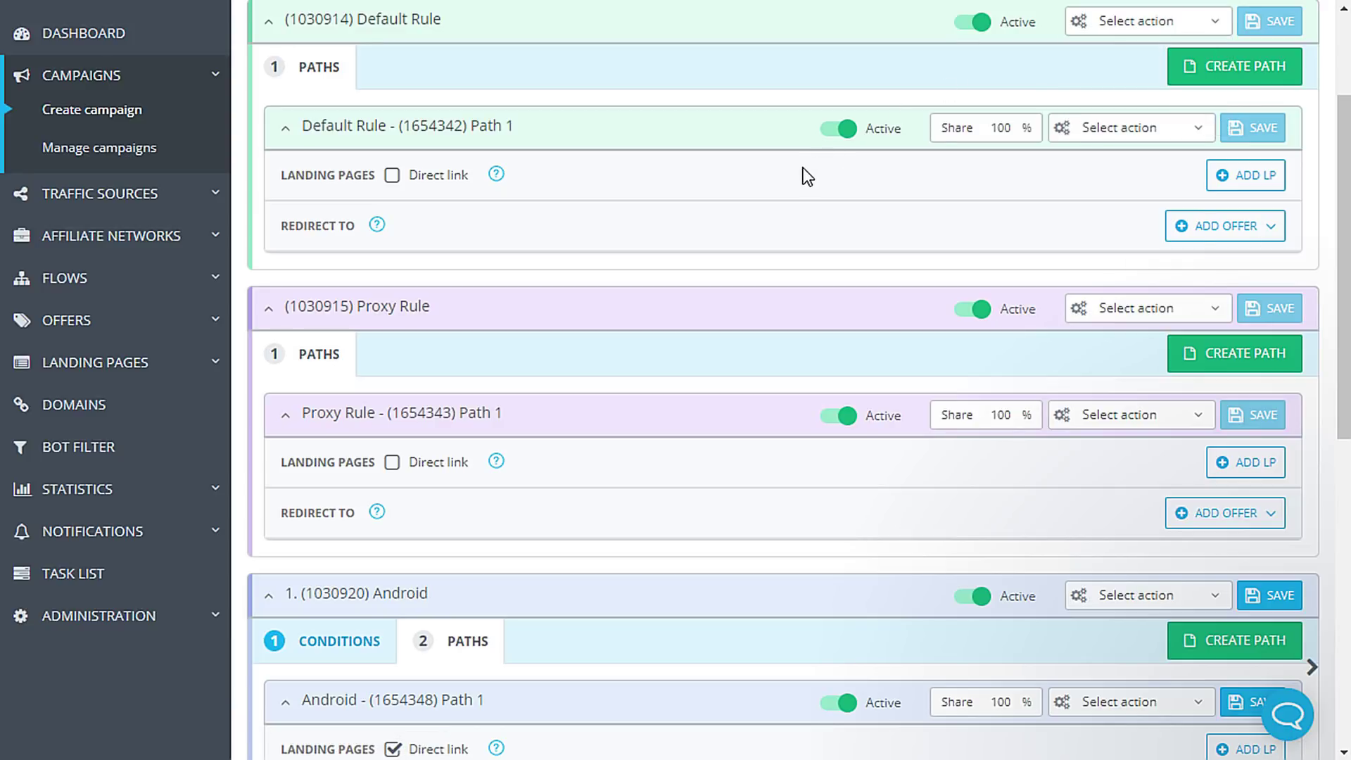
pyautogui.scroll(3, 804, 169)
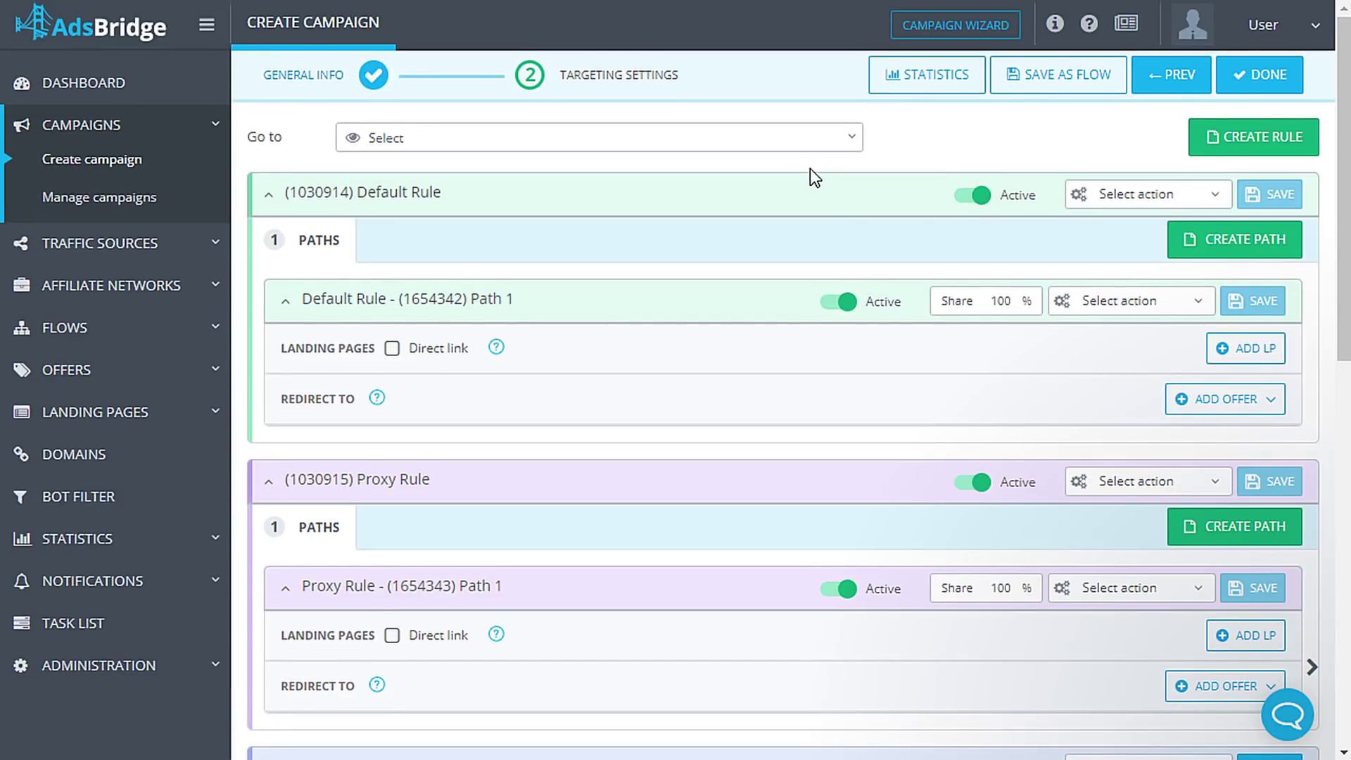
# - Complete the campaign and dismiss the Campaign Created URL summary to reach Manage Campaigns
pyautogui.click(1266, 89)
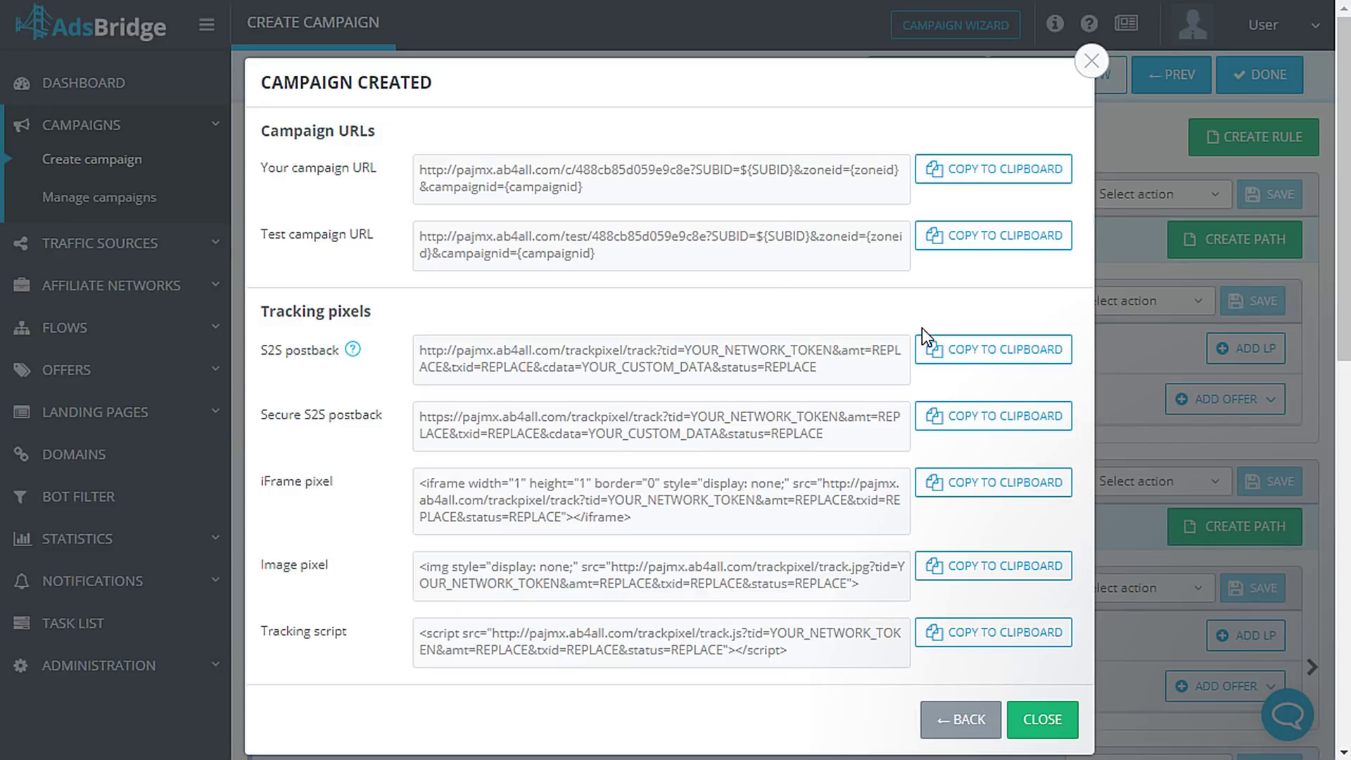
pyautogui.click(1042, 722)
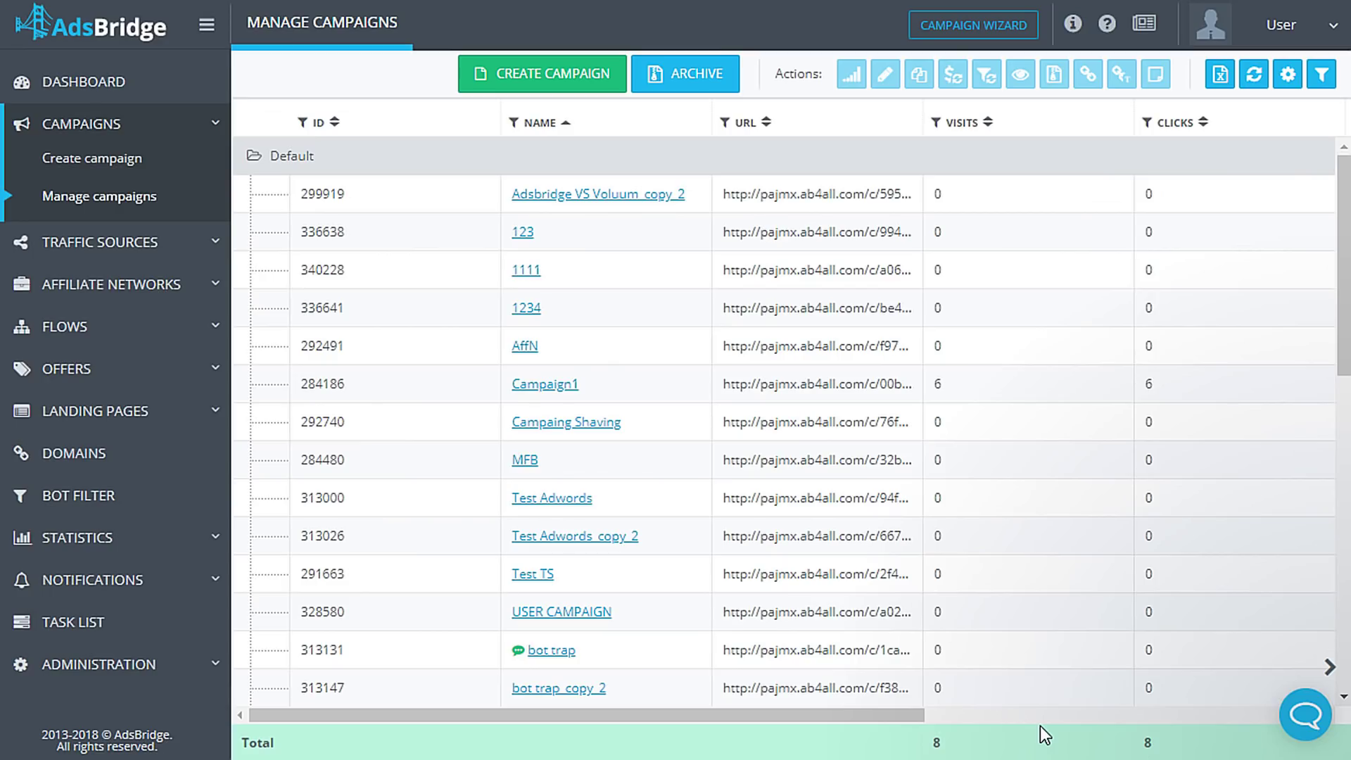